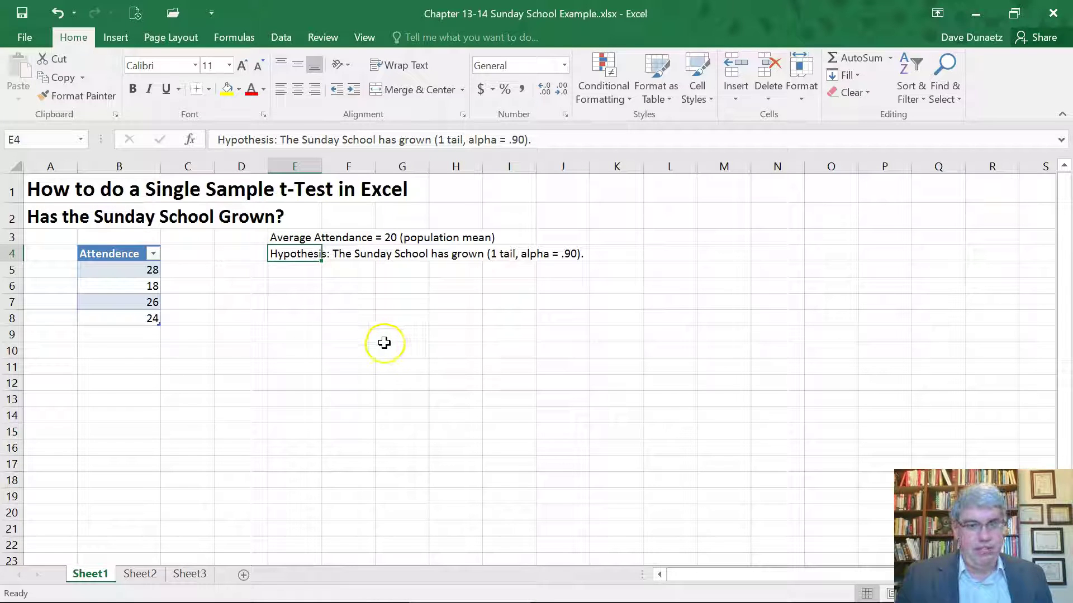
Add a 'Population Mean' header in C4 and fill the value 20 down C5:C8
left_click(181, 255)
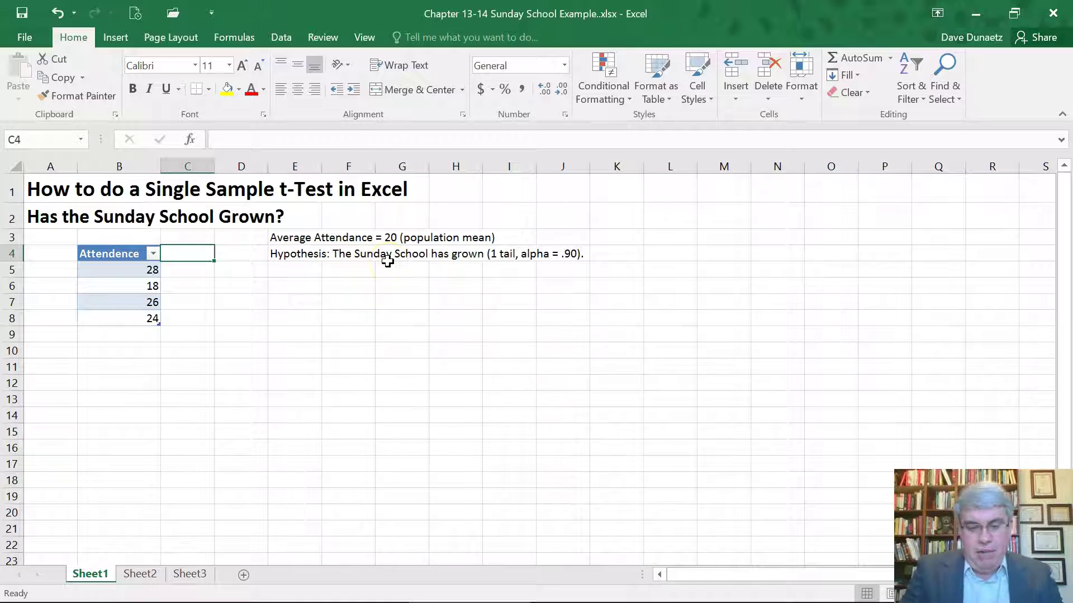
type("Popu")
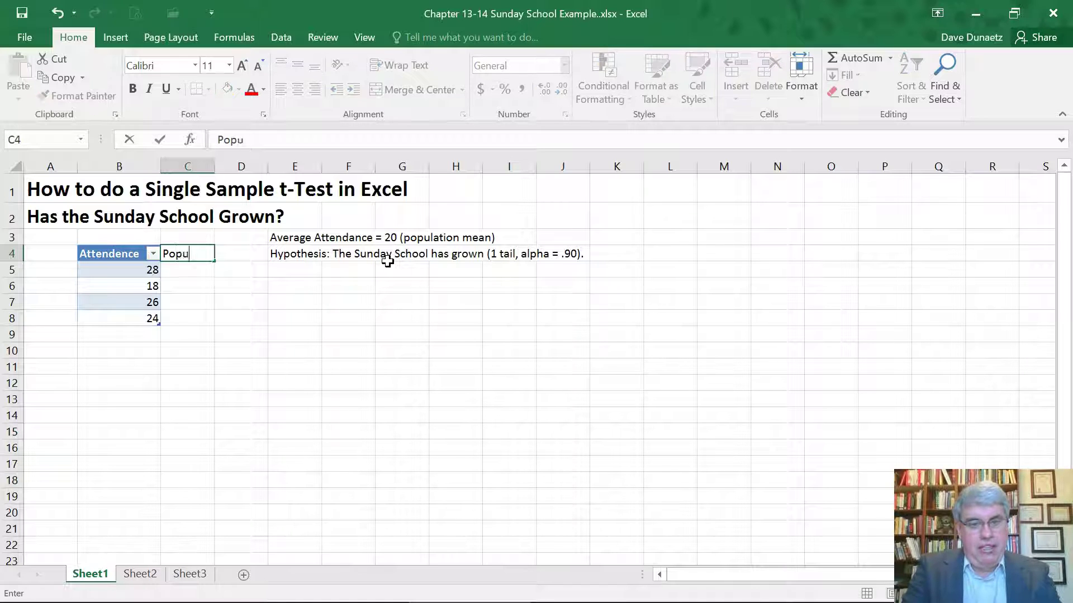
type("lation Mean")
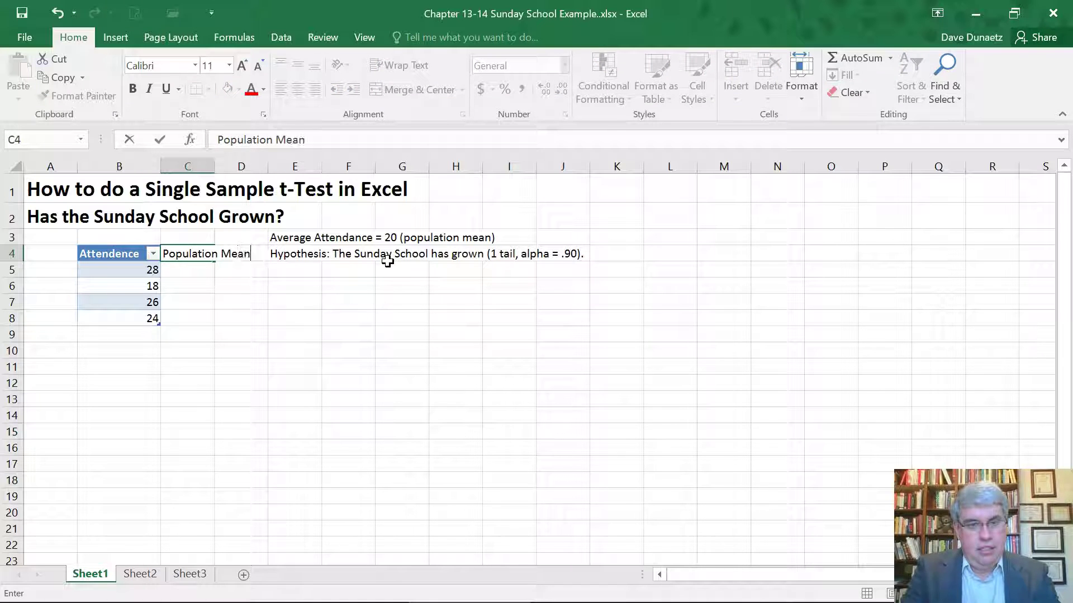
key("Return")
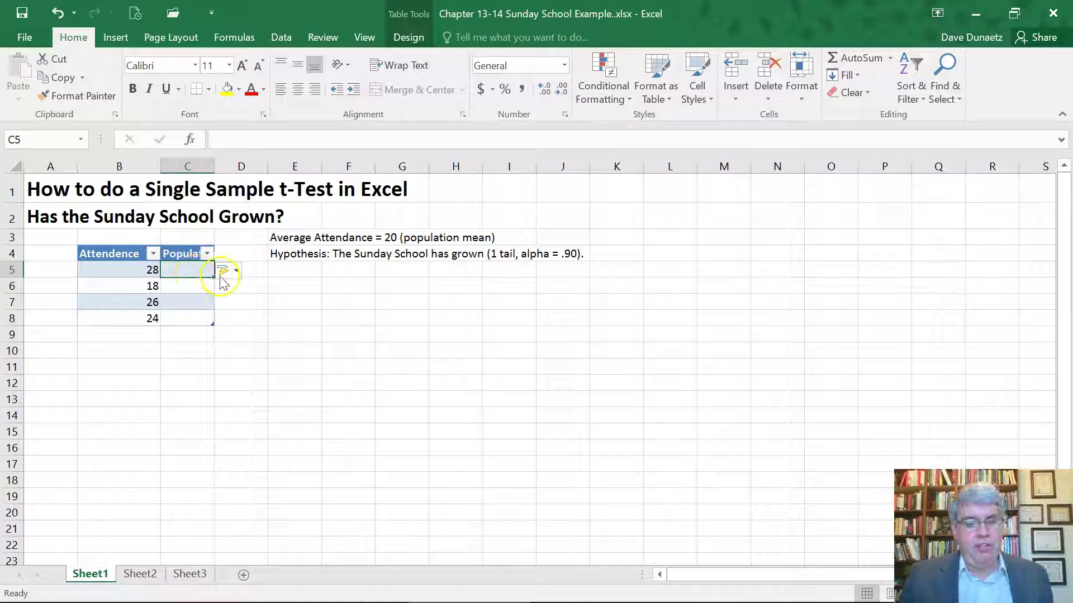
type("20")
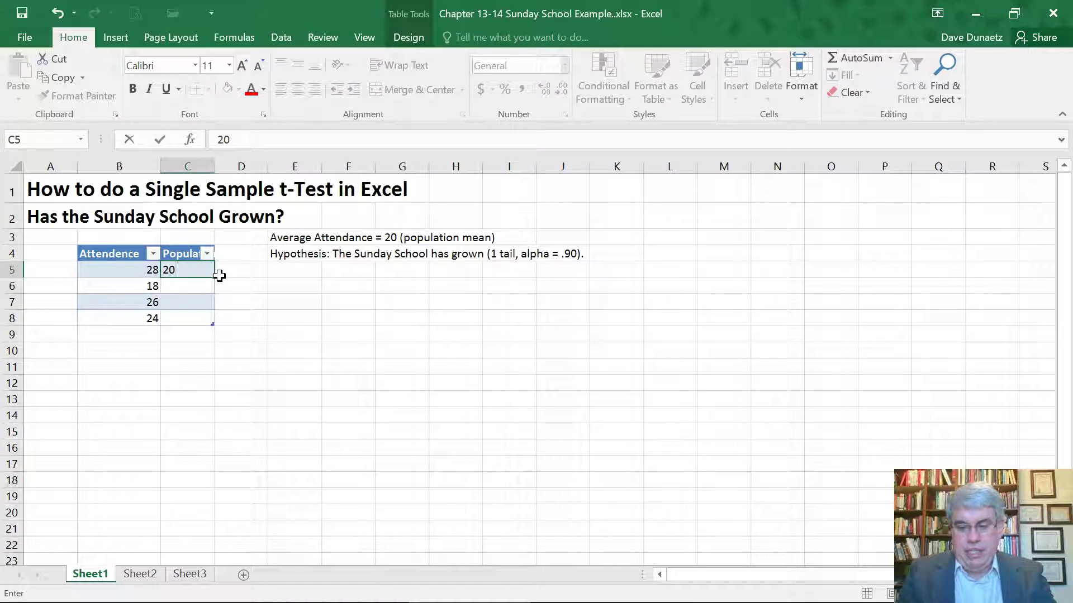
key("Return")
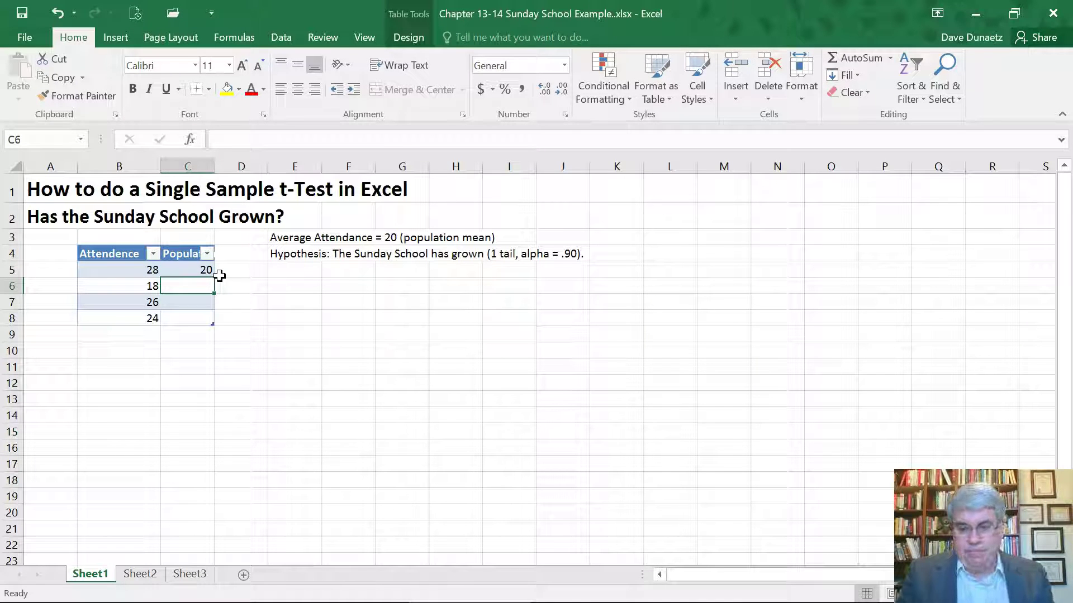
key("Up")
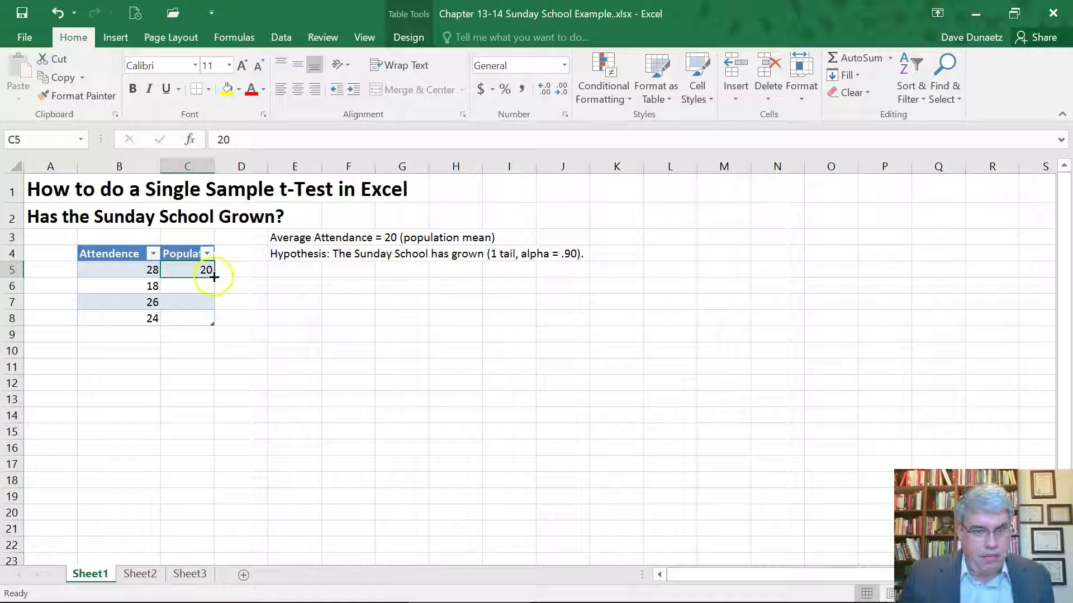
left_click_drag(214, 277, 216, 322)
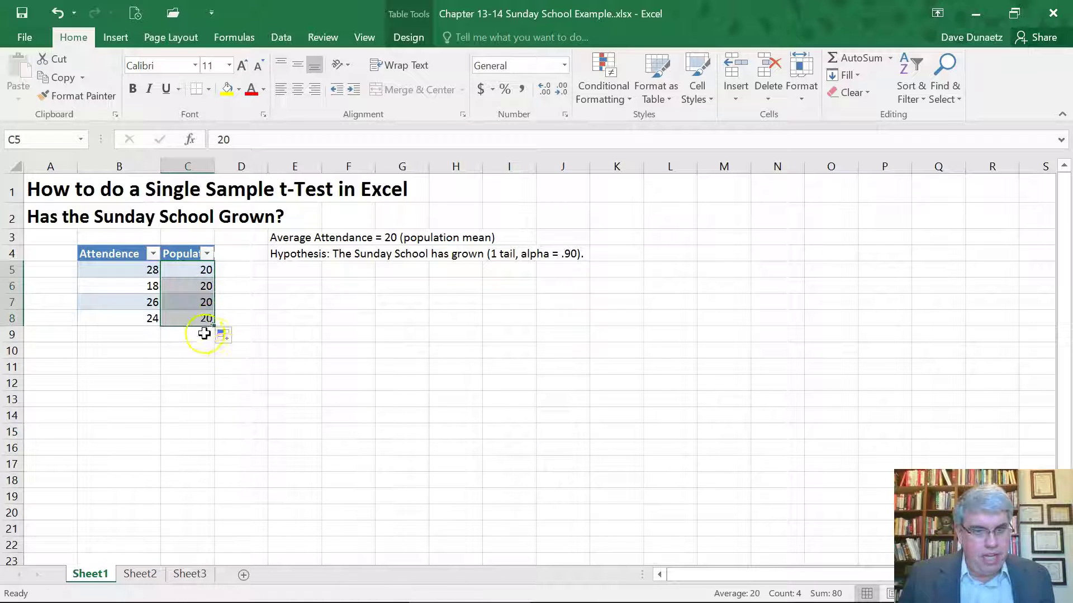
left_click(280, 314)
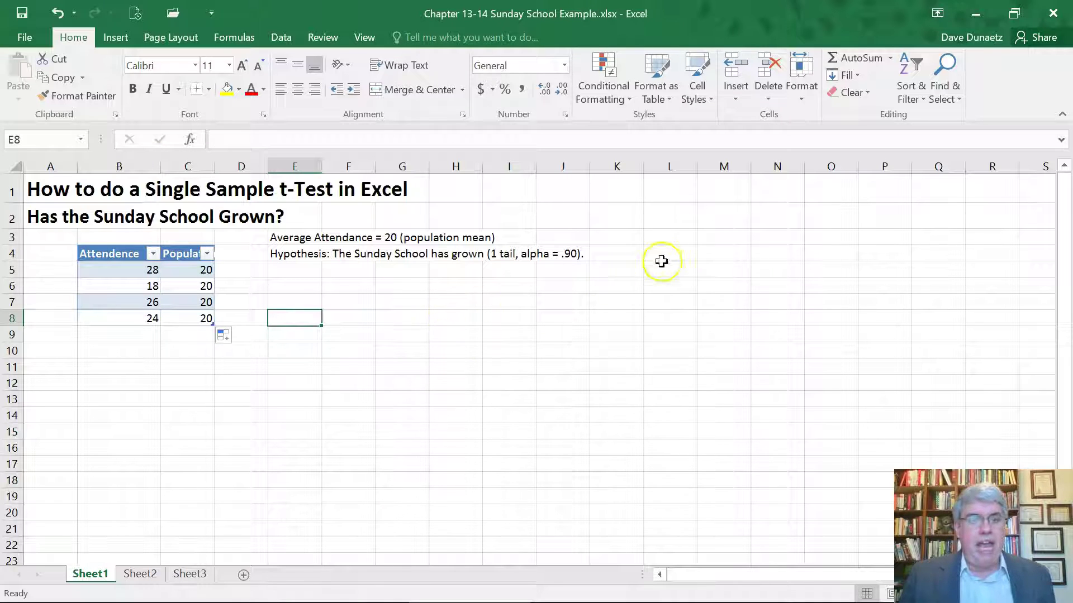
Open the 't-Test: Paired Two Sample for Means' tool from Data Analysis on the Data tab
left_click(279, 38)
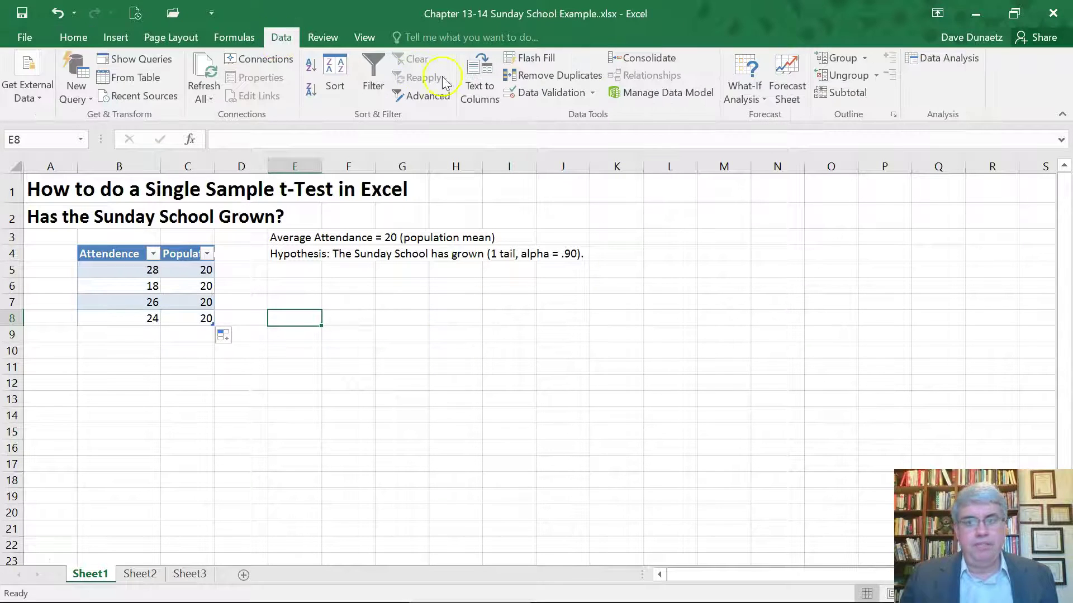
left_click(930, 63)
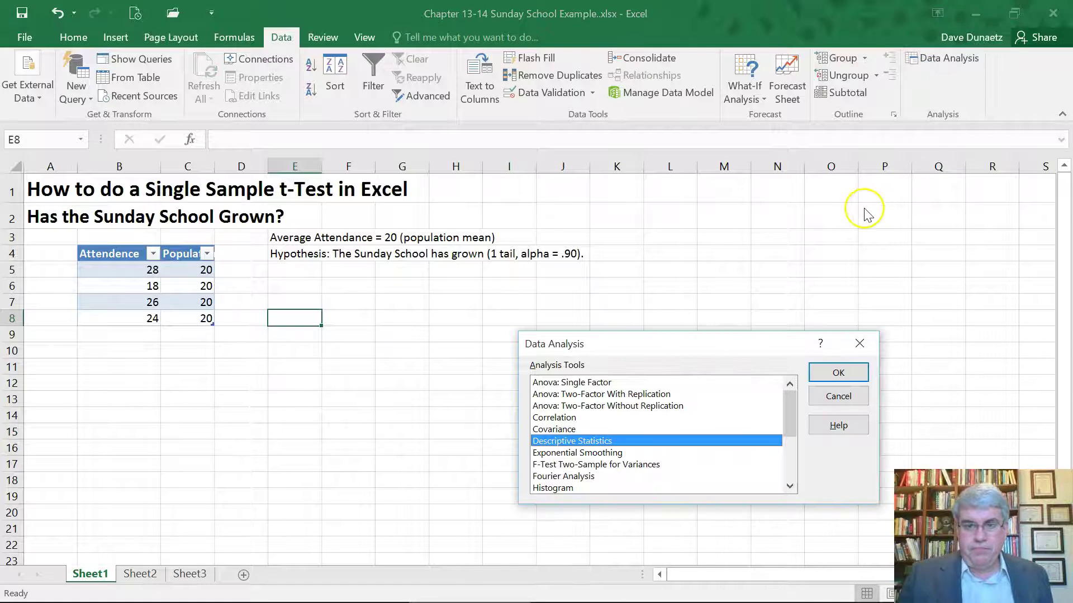
left_click_drag(789, 412, 789, 458)
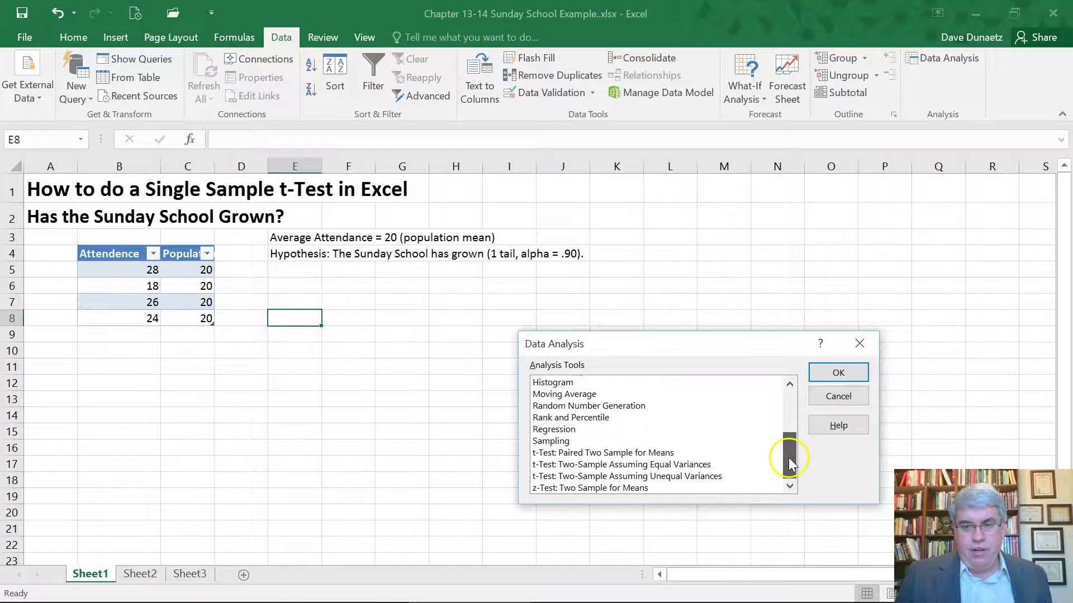
left_click(573, 454)
left_click(840, 374)
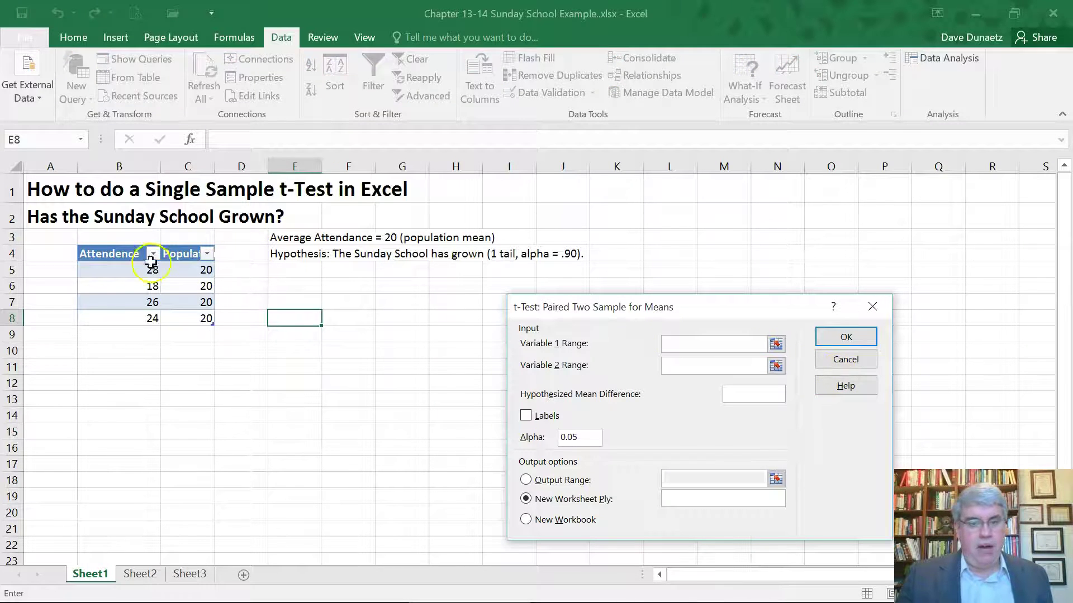
Set Variable 1 Range to B4:B8 and Variable 2 Range to C4:C8
left_click(107, 253)
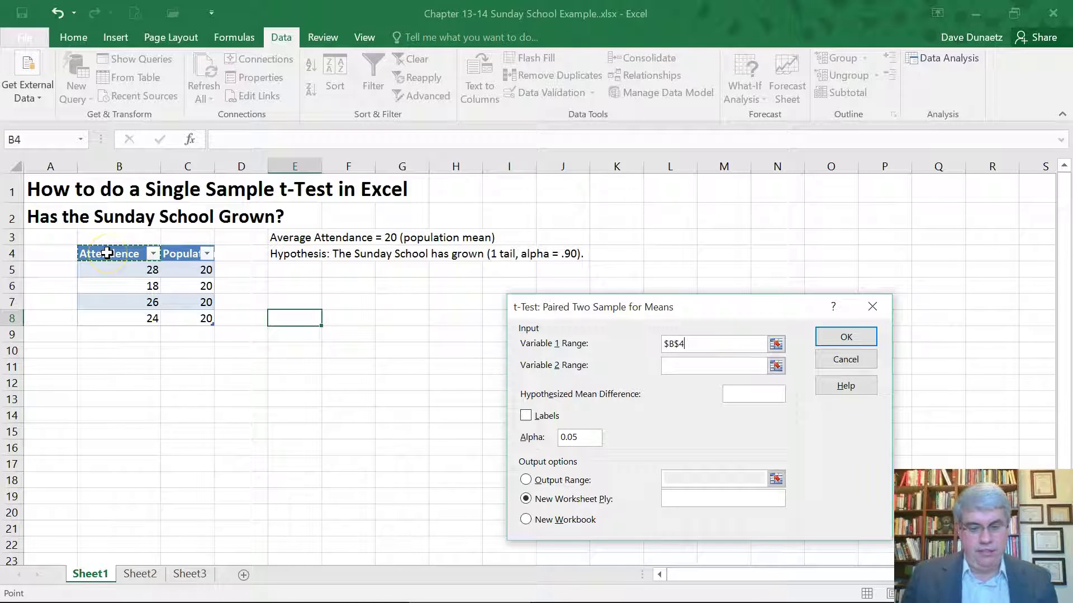
key("shift+Down")
key("shift+Down")
key("shift+Down")
key("shift+Down")
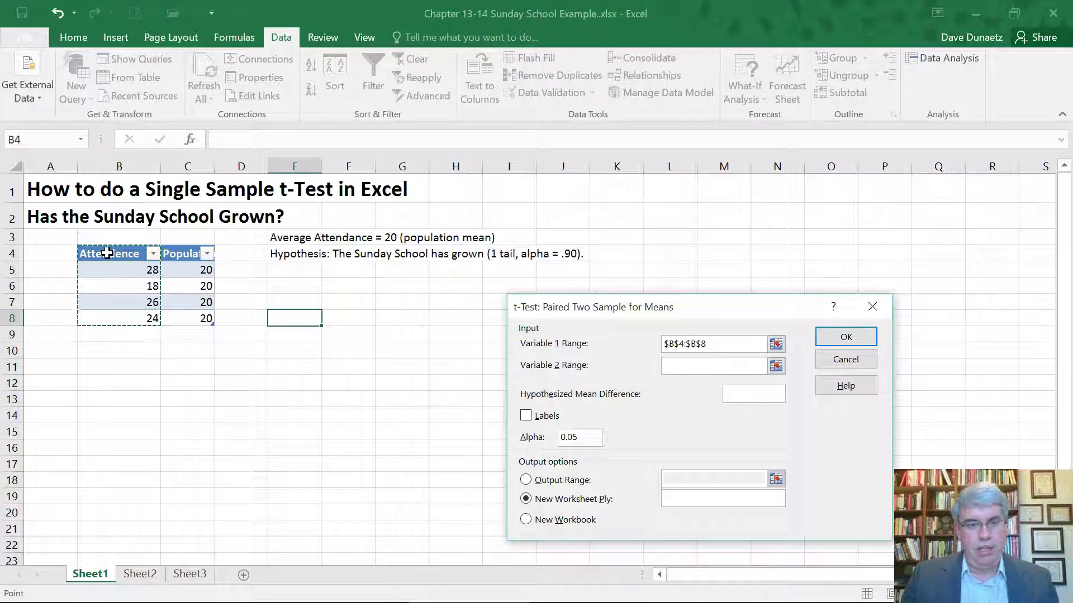
left_click(690, 367)
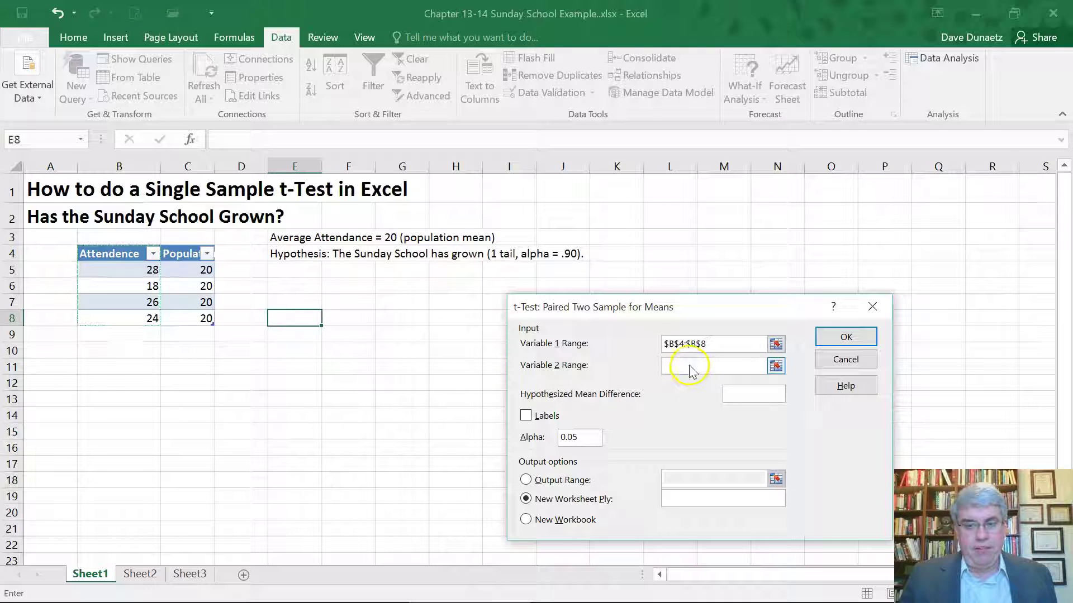
left_click(189, 253)
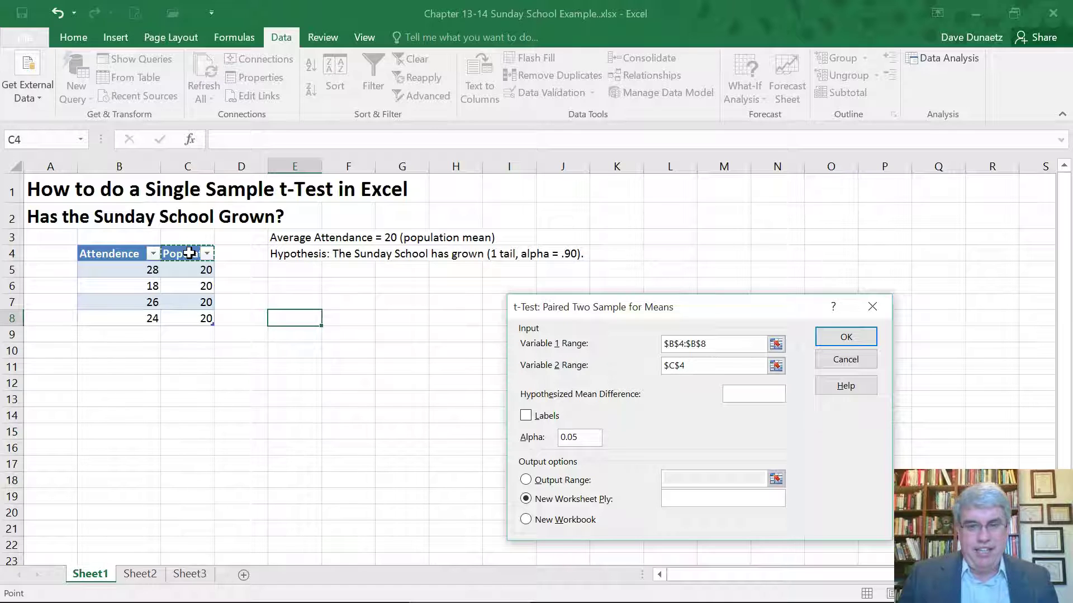
key("shift+Down")
key("shift+Down")
key("shift+Down")
key("shift+Down")
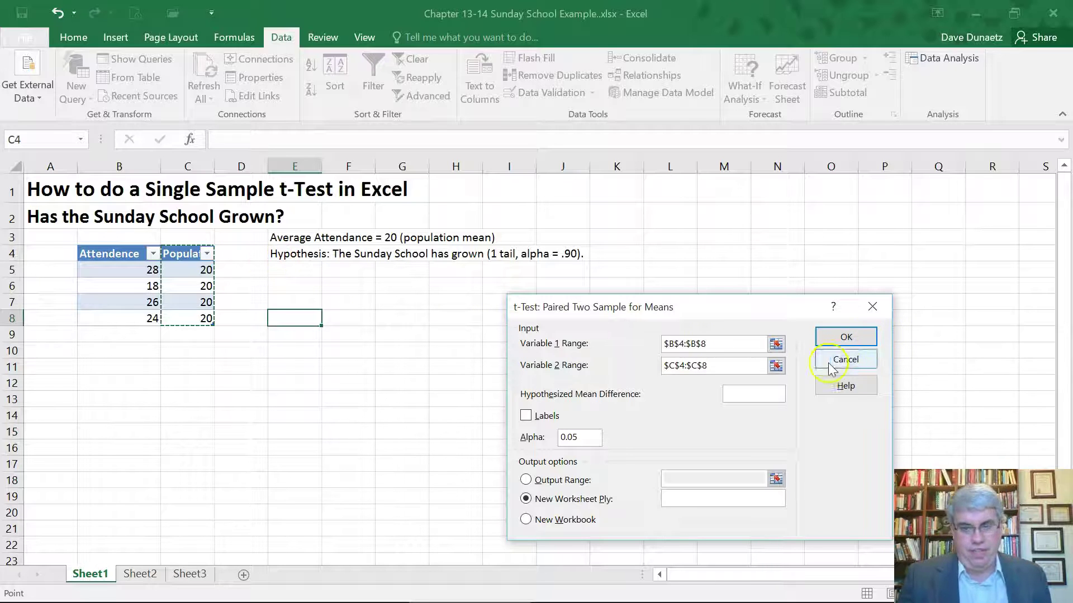
Enter 0 as the hypothesized mean difference, tick Labels, and set Output Range to E6
left_click(761, 394)
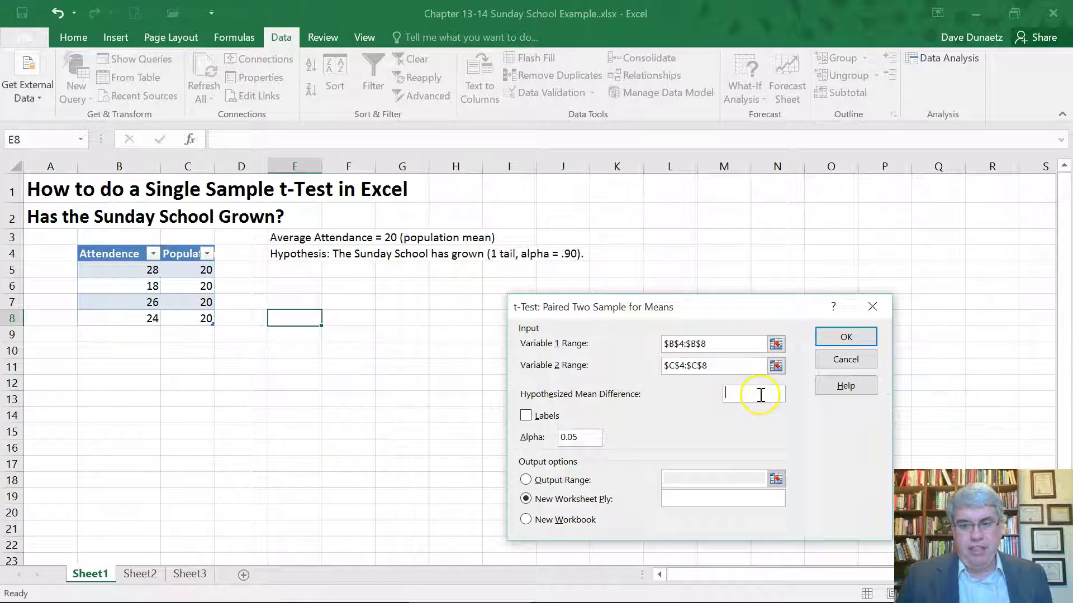
type("0")
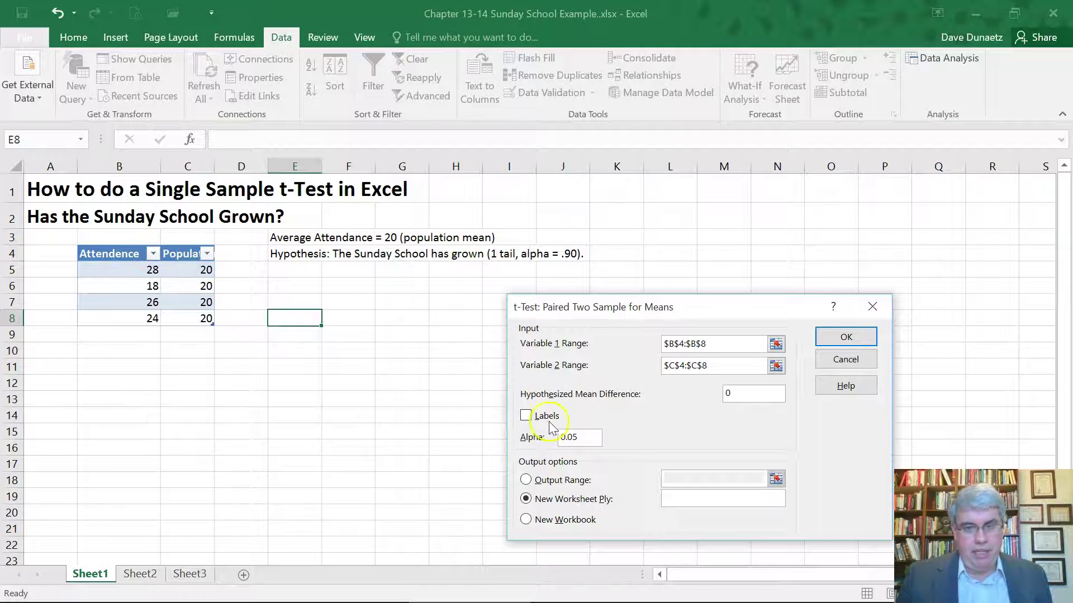
left_click(526, 417)
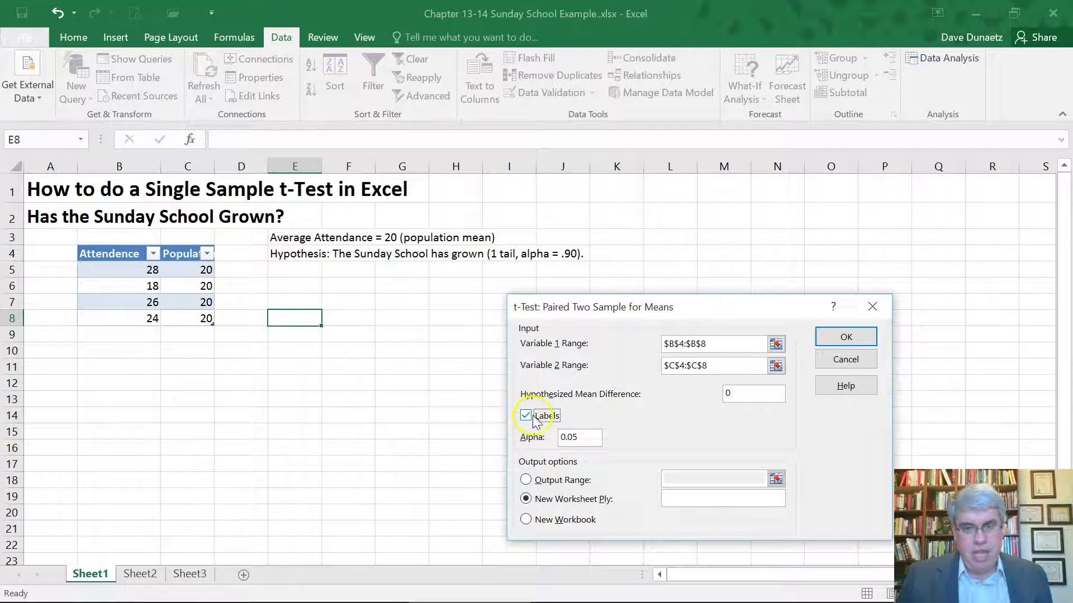
left_click(528, 482)
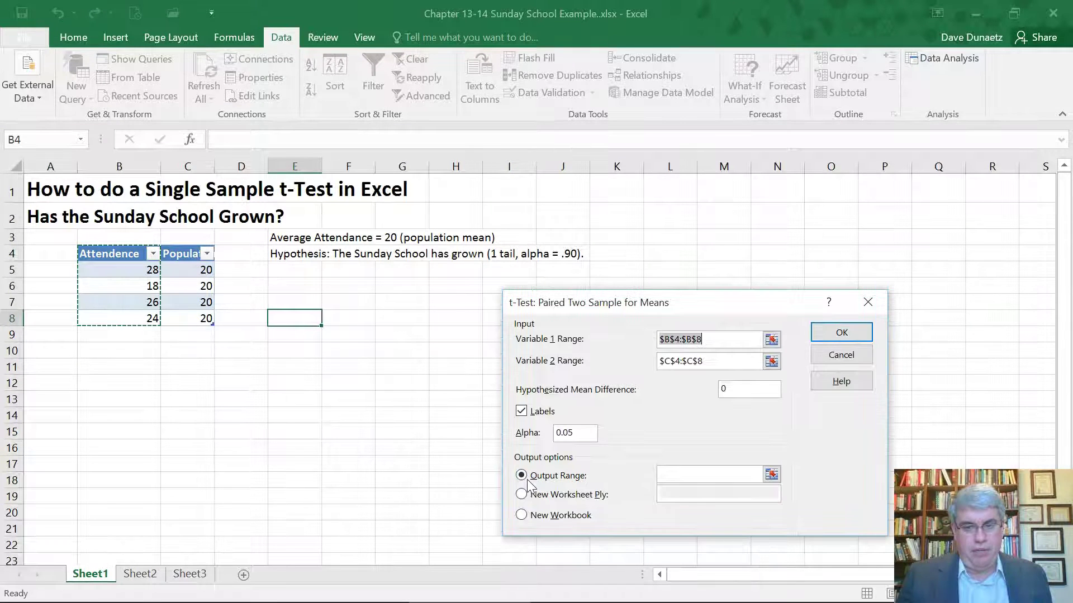
left_click(701, 480)
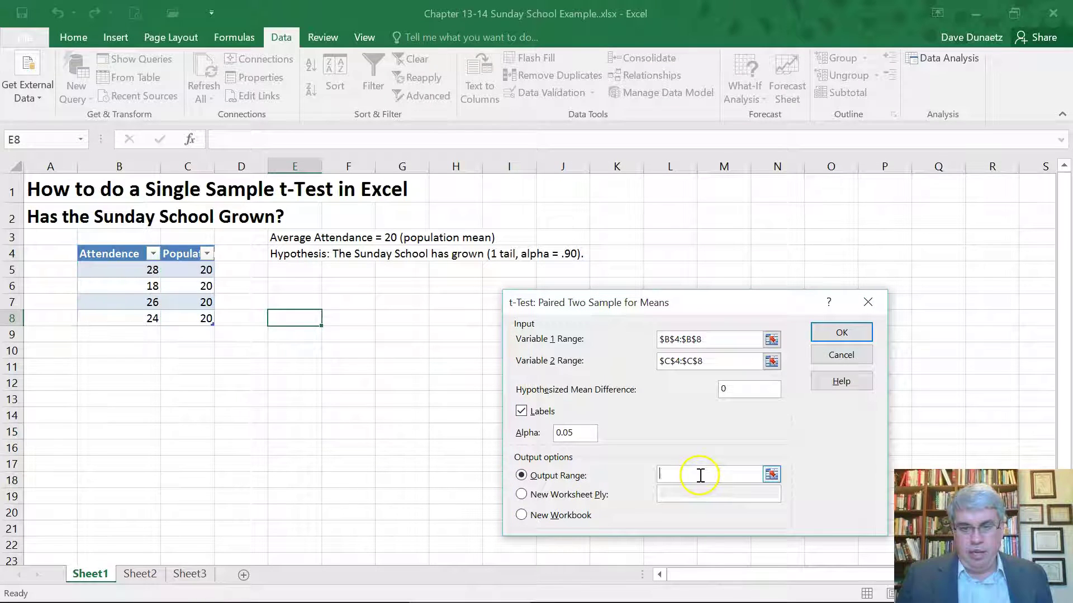
left_click(311, 293)
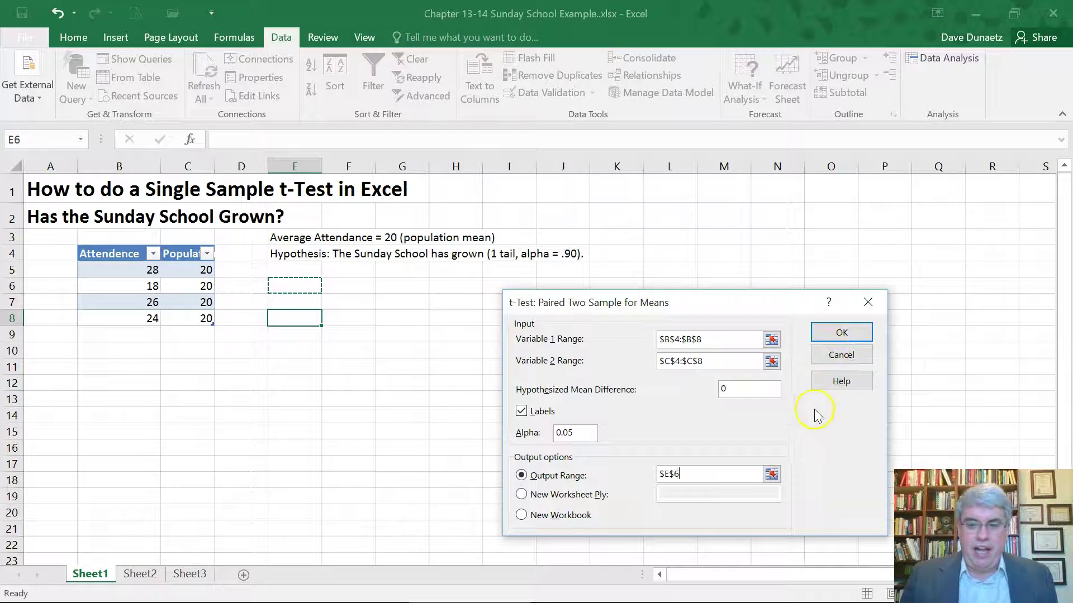
left_click(658, 438)
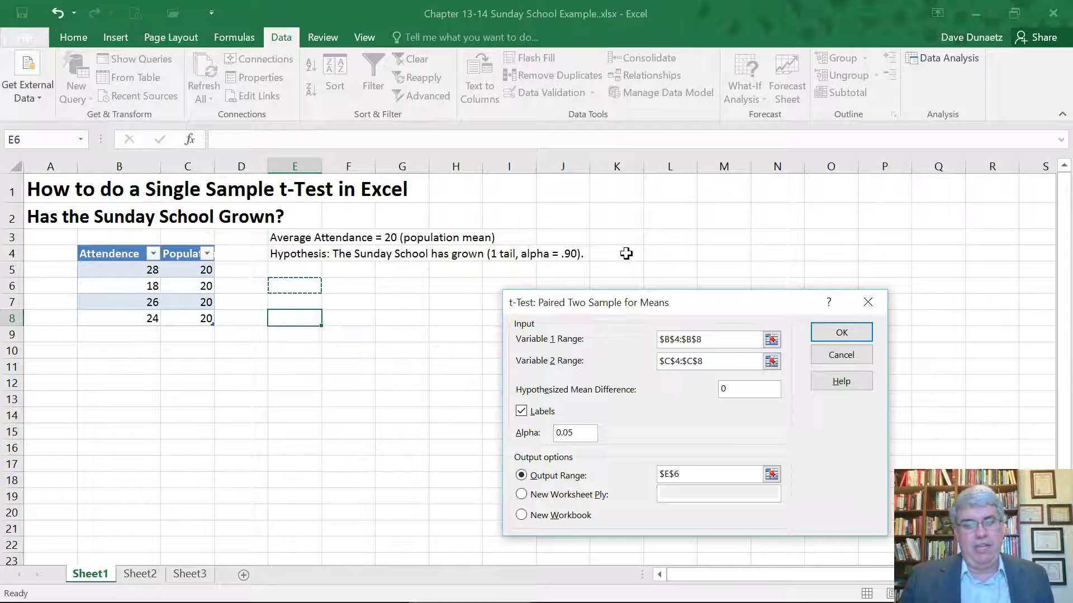
Set Alpha to 0.10 and run the t-test to produce the results table
left_click(578, 433)
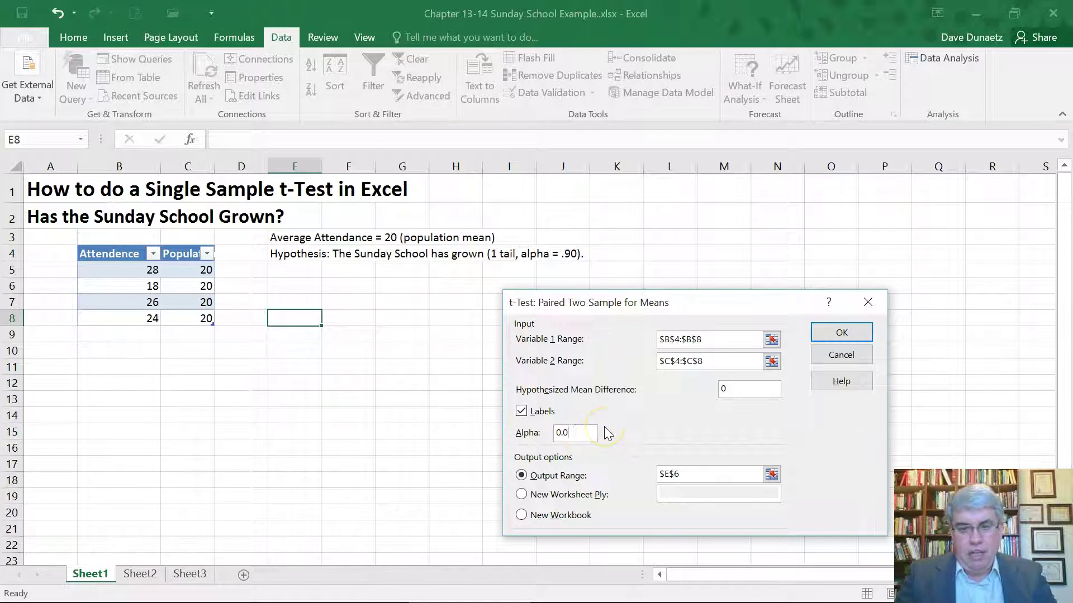
type("10")
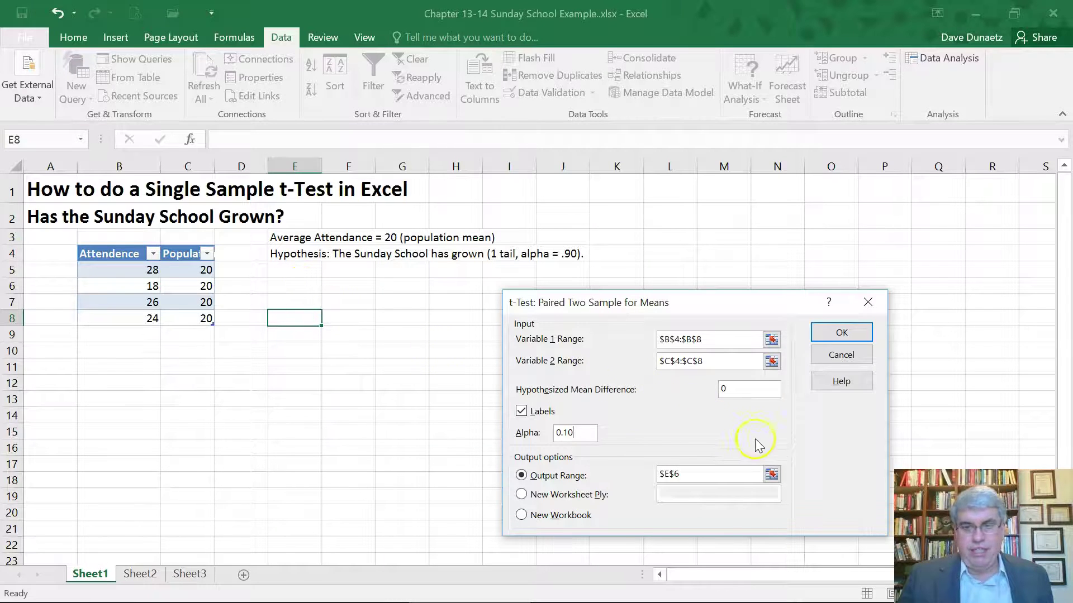
left_click(827, 336)
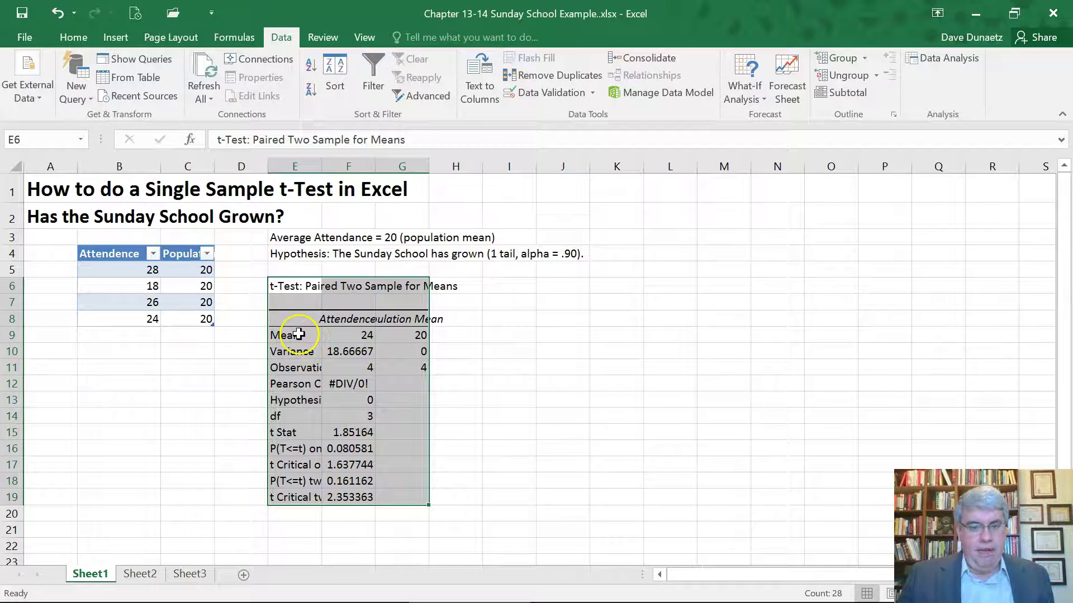
left_click(73, 37)
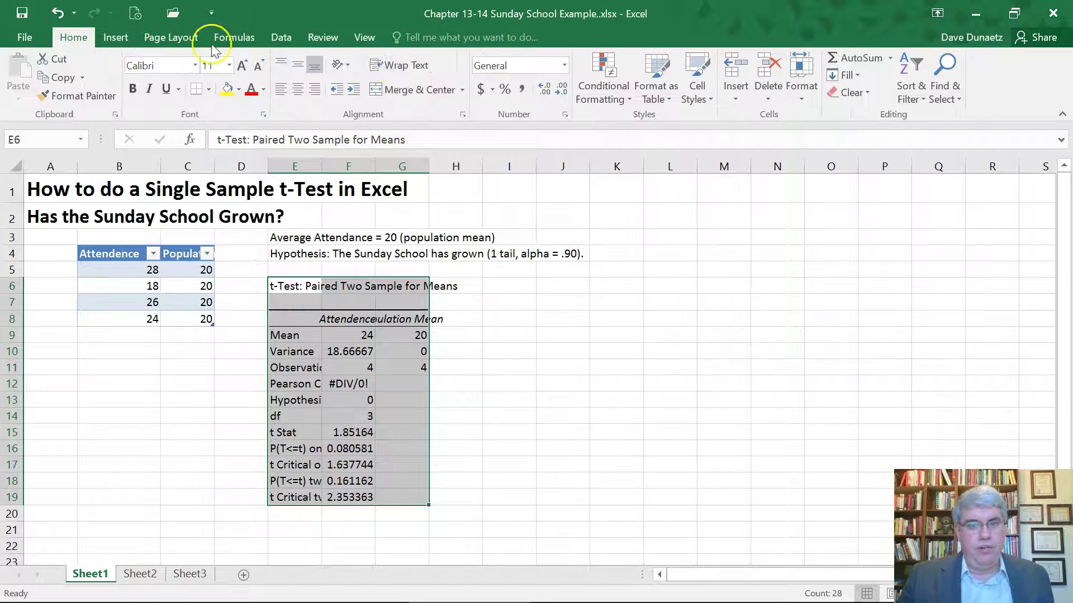
left_click(563, 66)
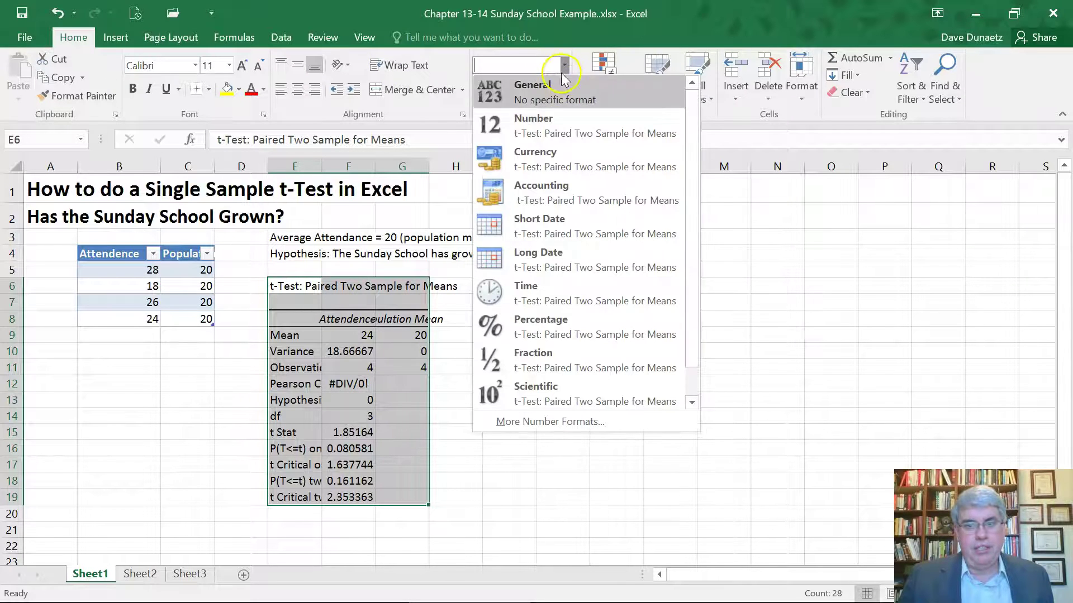
Format the results as Number with two decimals, widen column E, and select the Mean row
left_click(536, 126)
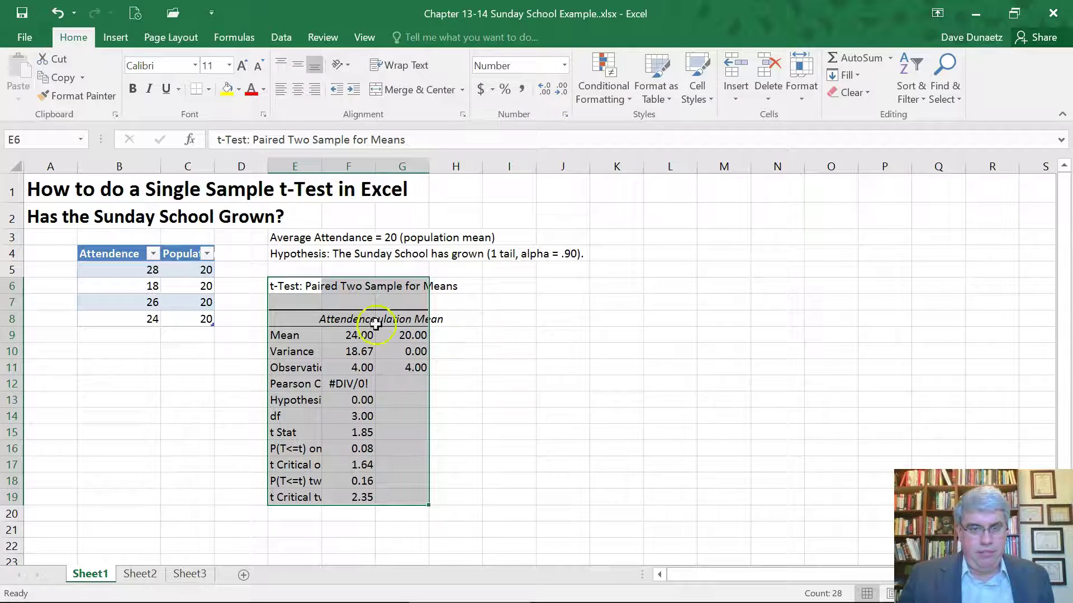
left_click_drag(321, 166, 631, 166)
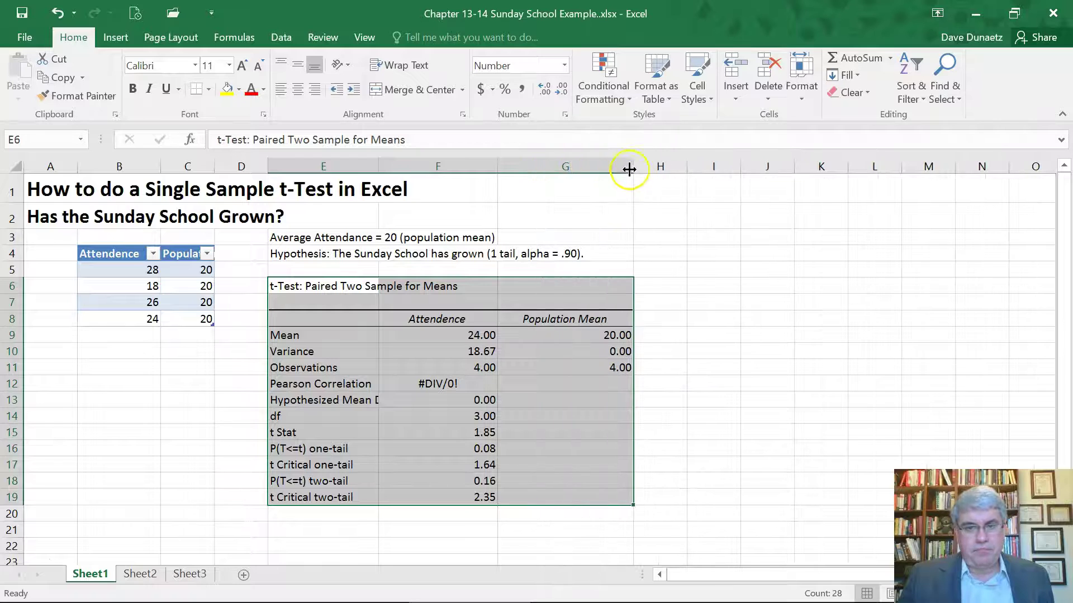
left_click(472, 335)
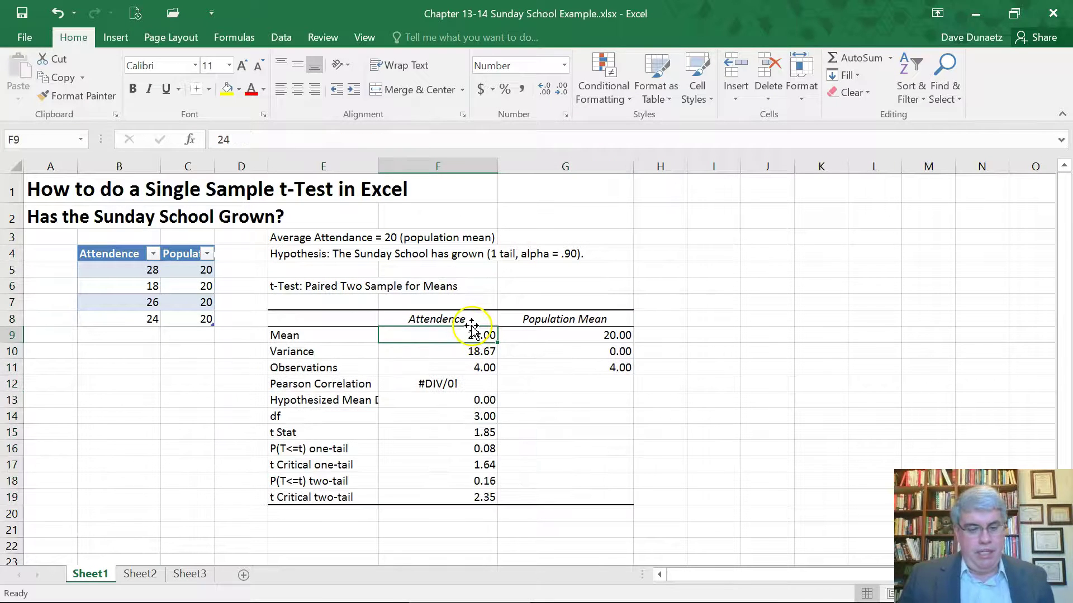
left_click(319, 336)
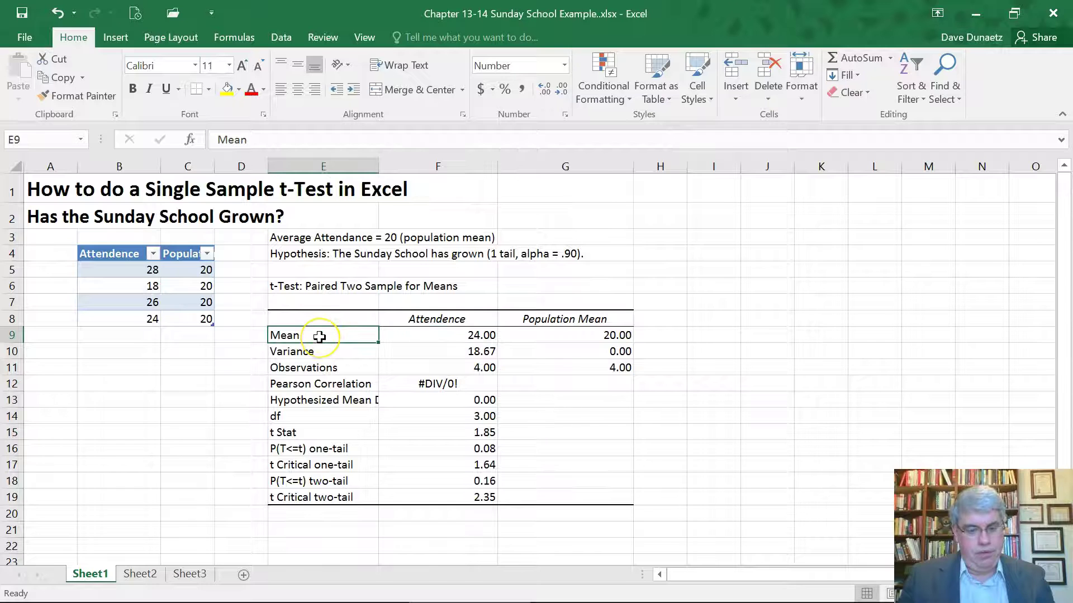
key("shift+Right")
key("shift+Right")
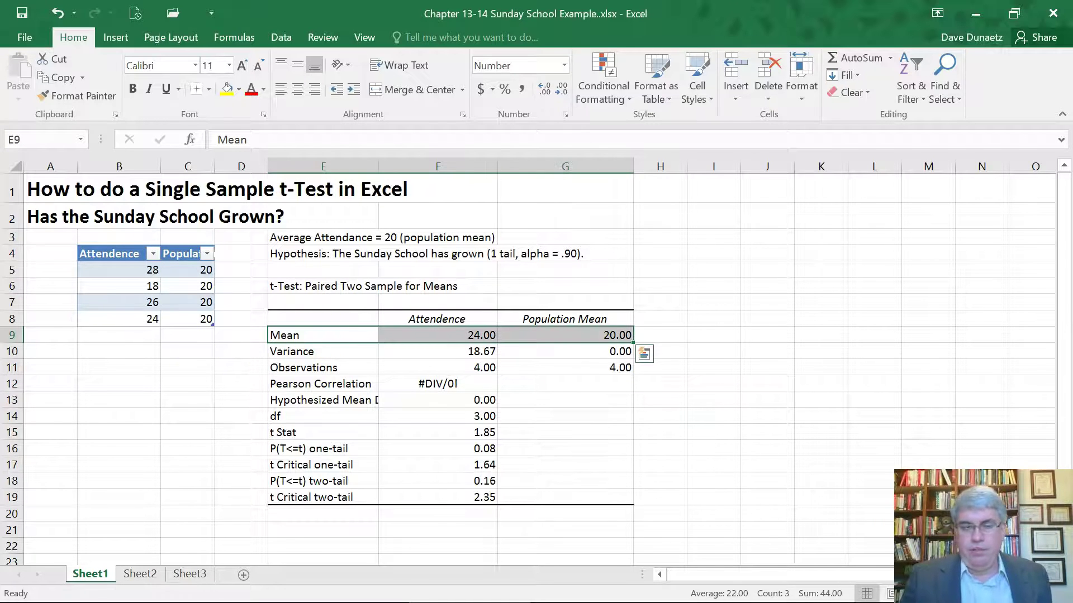
Fill the Mean row yellow and select the t Stat and one-tail P rows
left_click(226, 89)
left_click(319, 436)
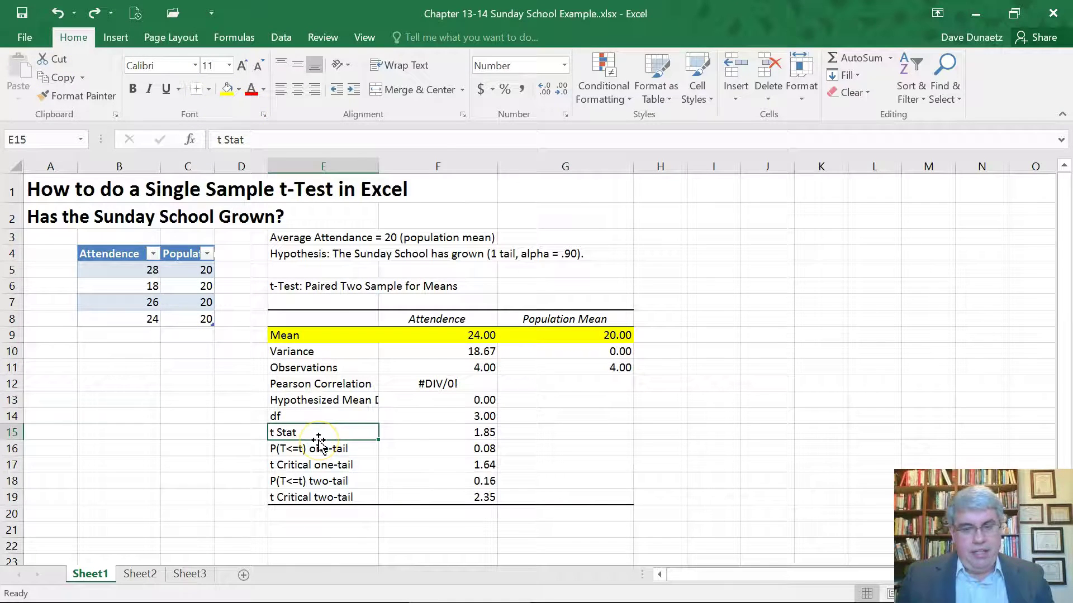
key("shift+Right")
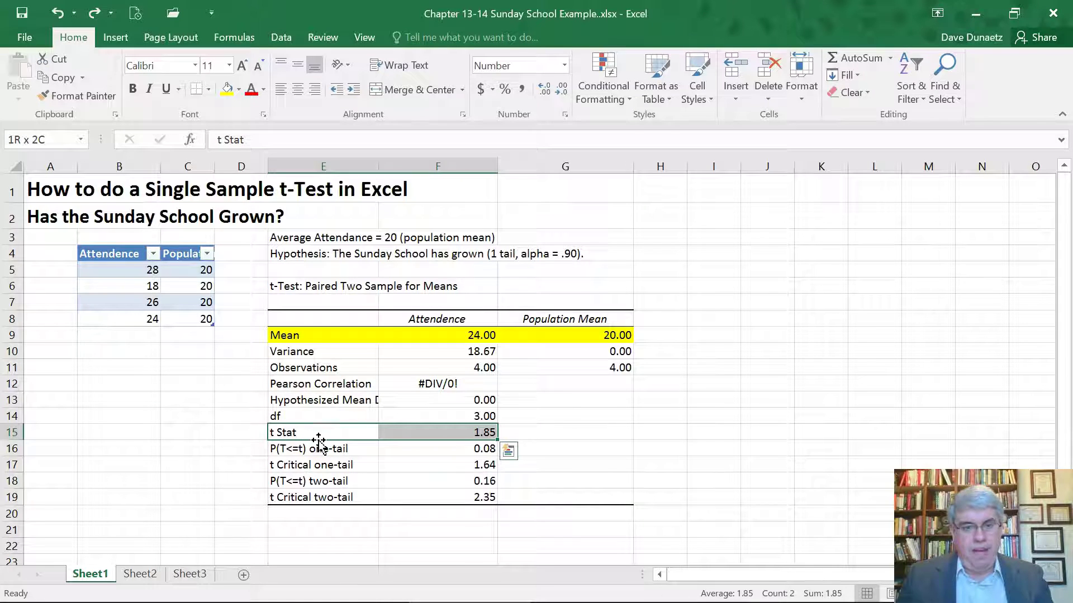
key("shift+Down")
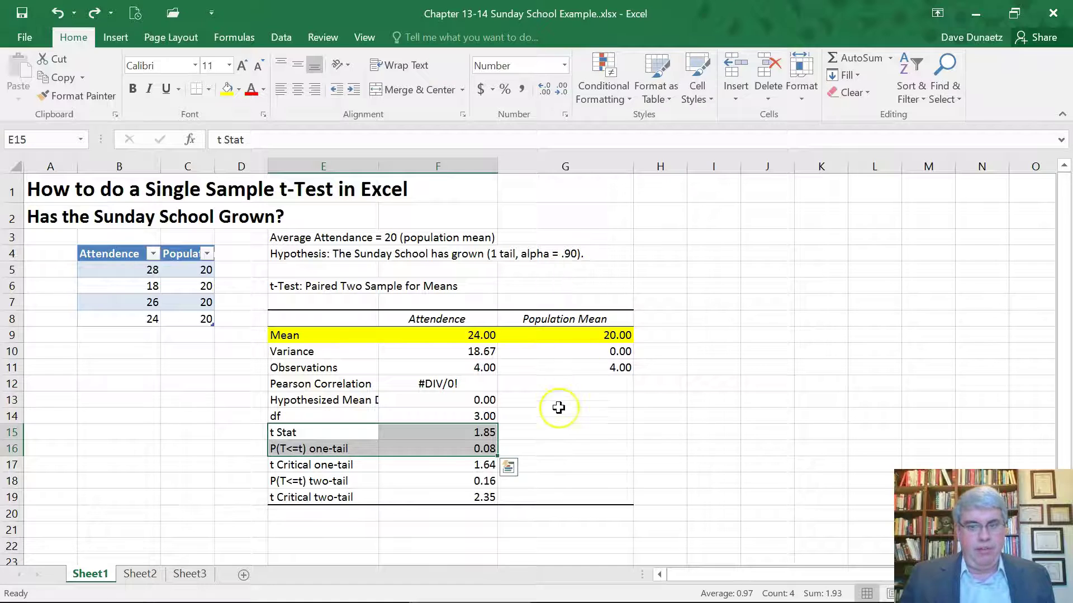
Edit the hypothesis note in E4 so alpha reads .10 instead of .90
left_click(277, 253)
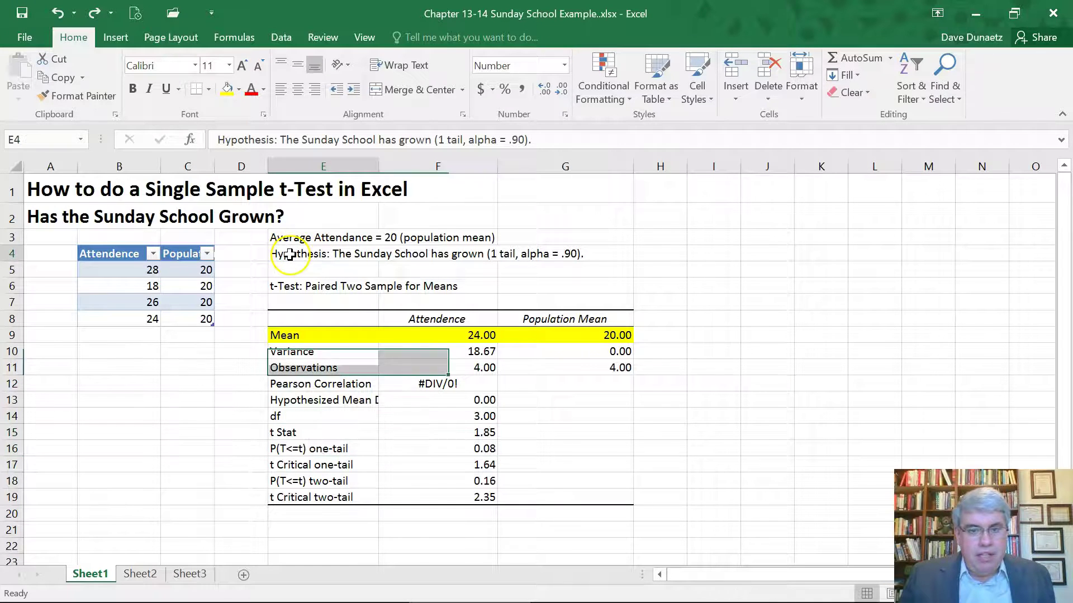
left_click(518, 139)
key("BackSpace")
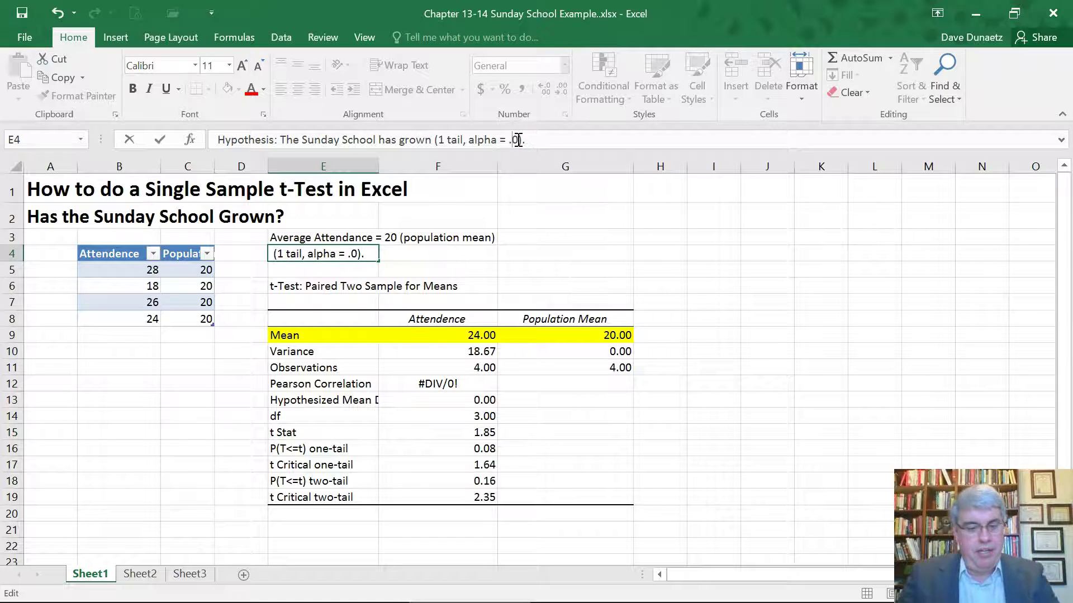
type("1")
key("Return")
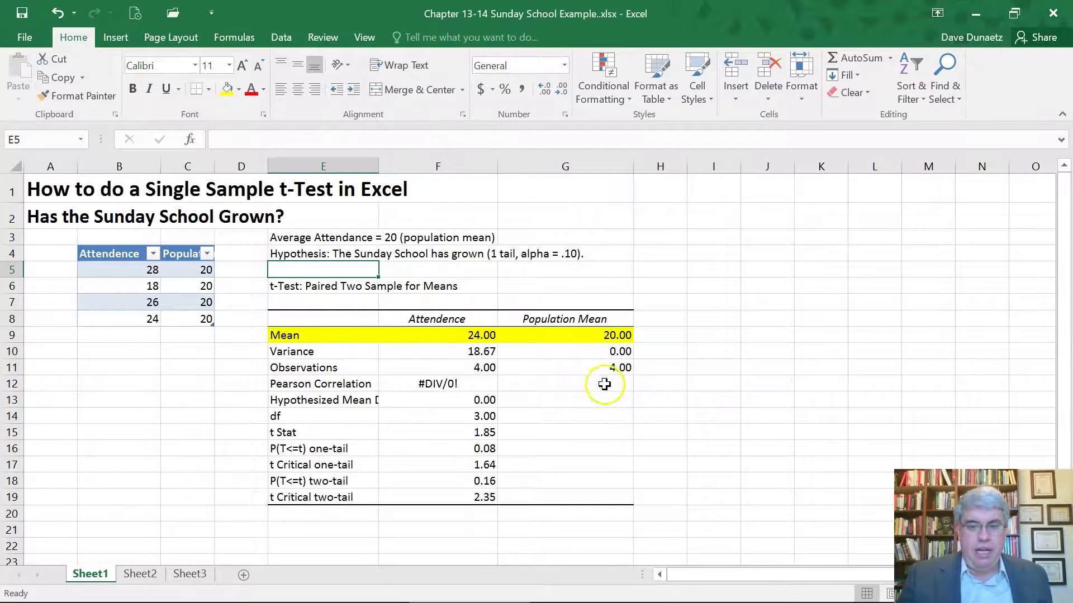
Fill E15:F16, the t Stat 1.85 and one-tail P 0.08 rows, yellow
left_click(283, 431)
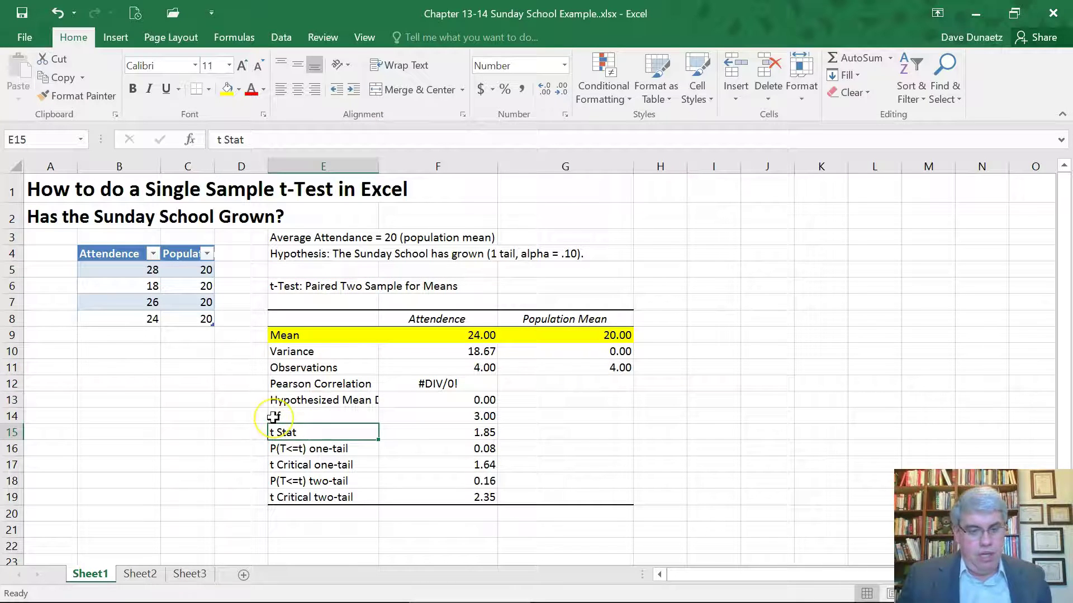
key("shift+Right")
key("shift+Down")
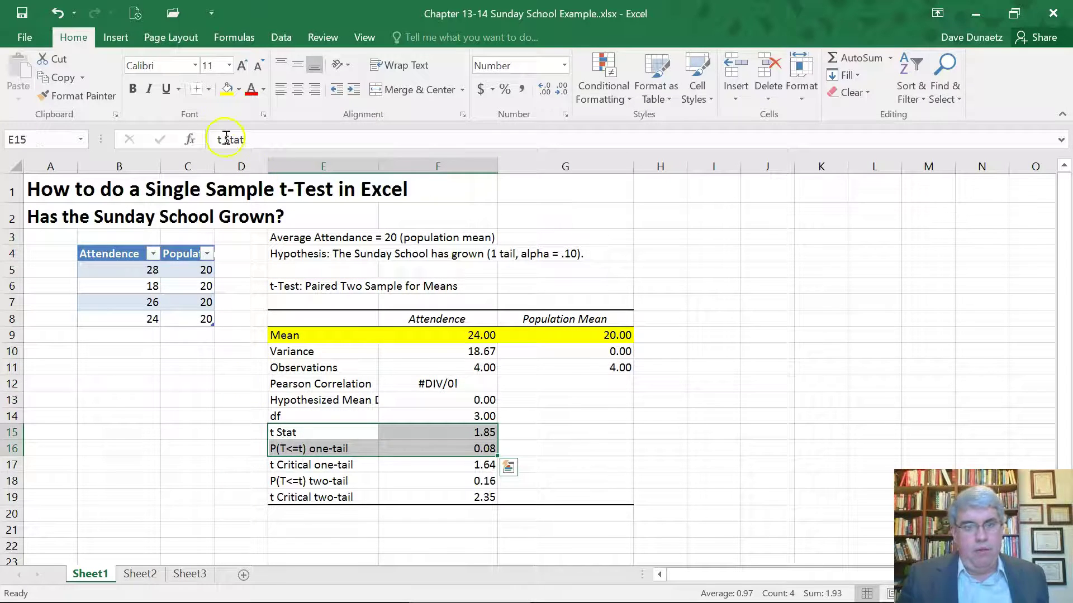
left_click(227, 88)
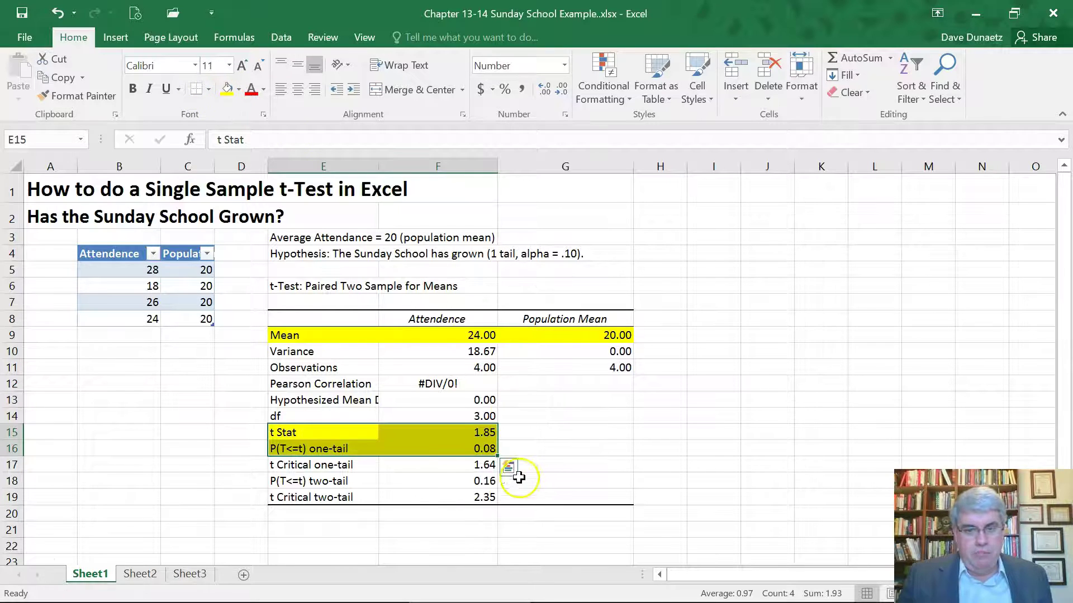
left_click(546, 446)
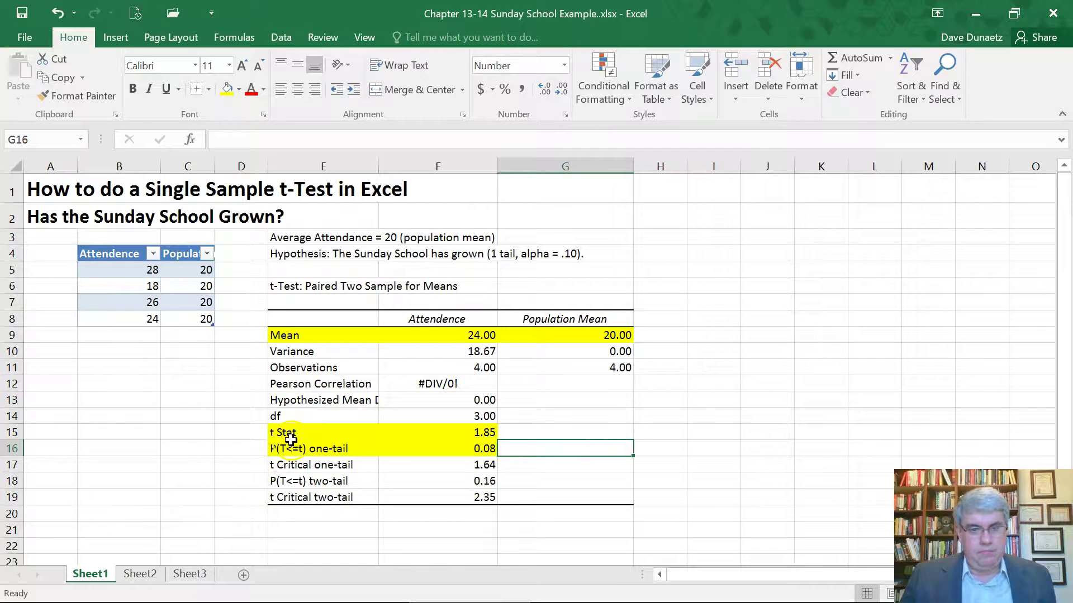
Undo twice to restore alpha = .90, then refill E15:F16 yellow
key("ctrl+z")
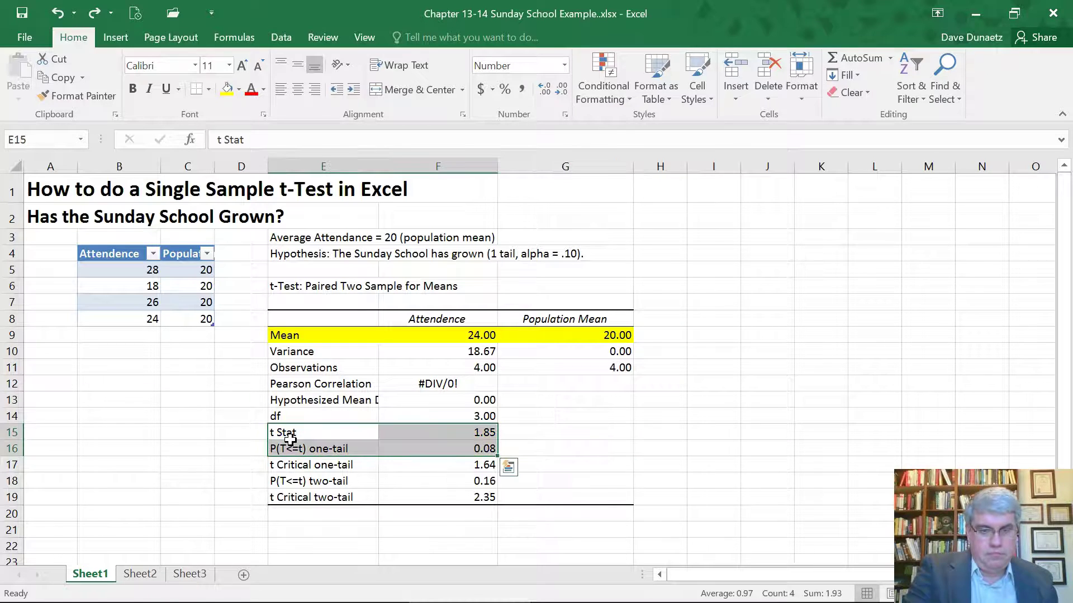
key("ctrl+z")
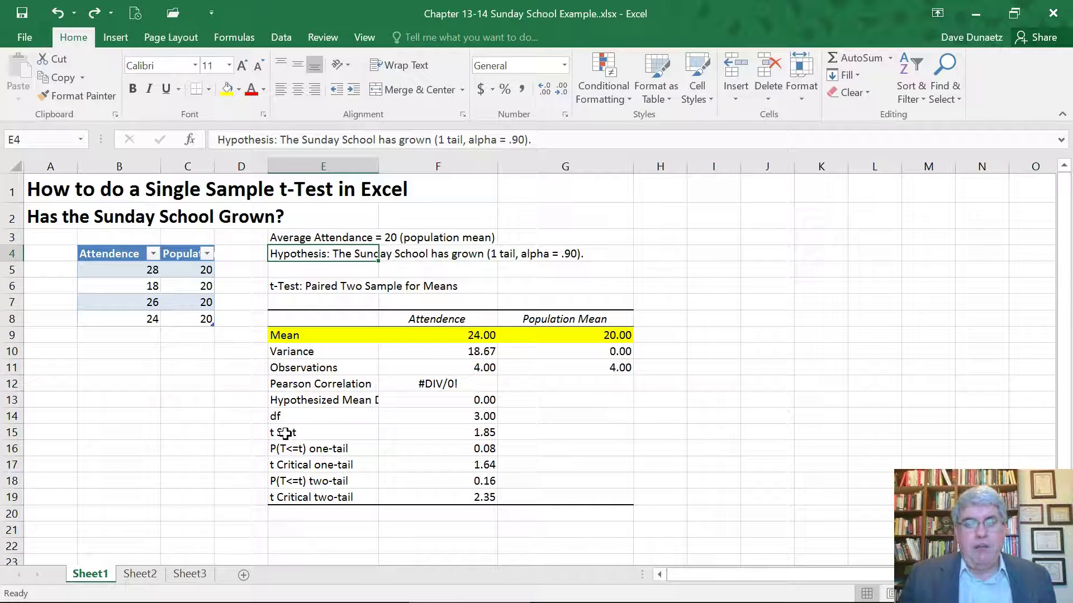
left_click(285, 433)
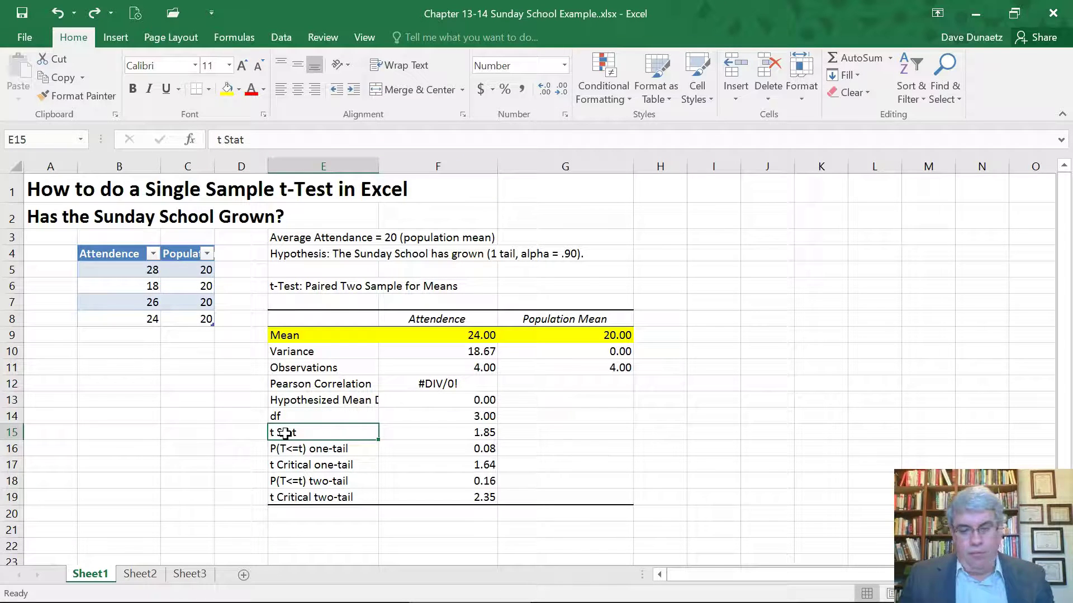
key("shift+Right")
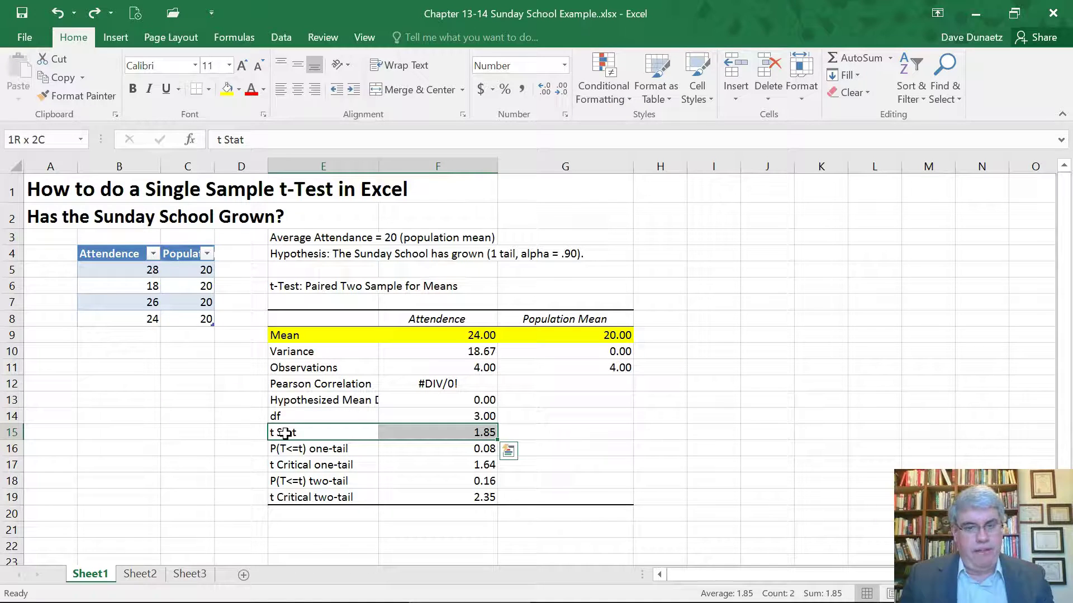
key("shift+Down")
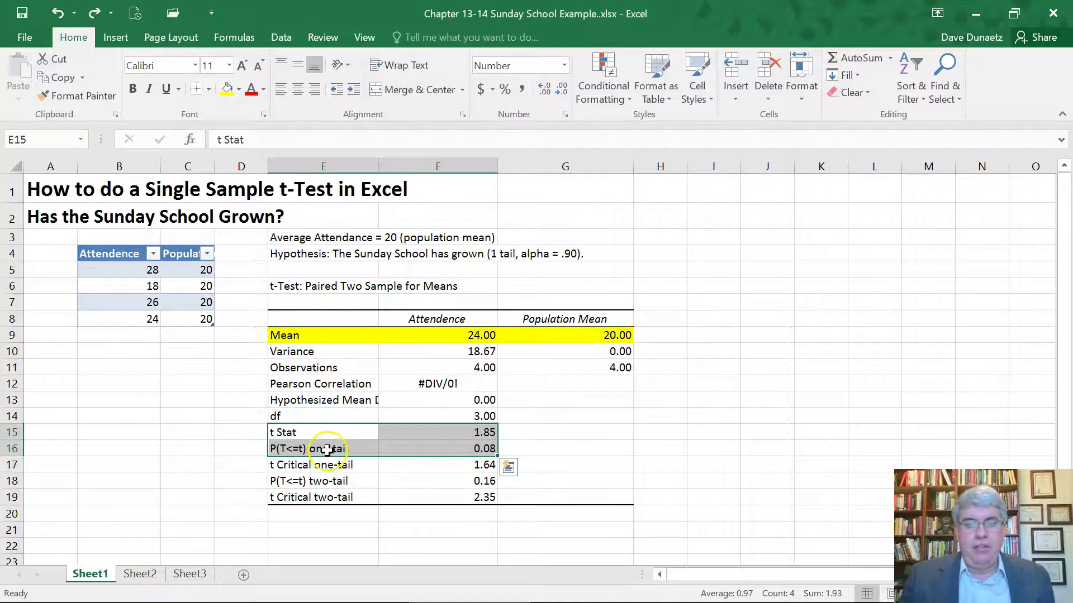
left_click(226, 89)
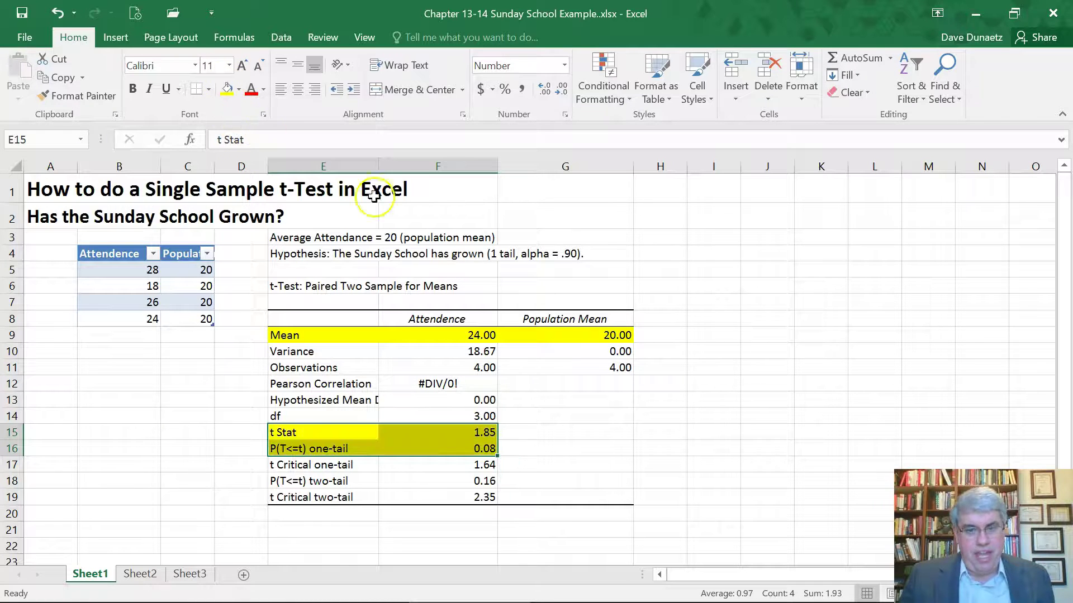
left_click(550, 453)
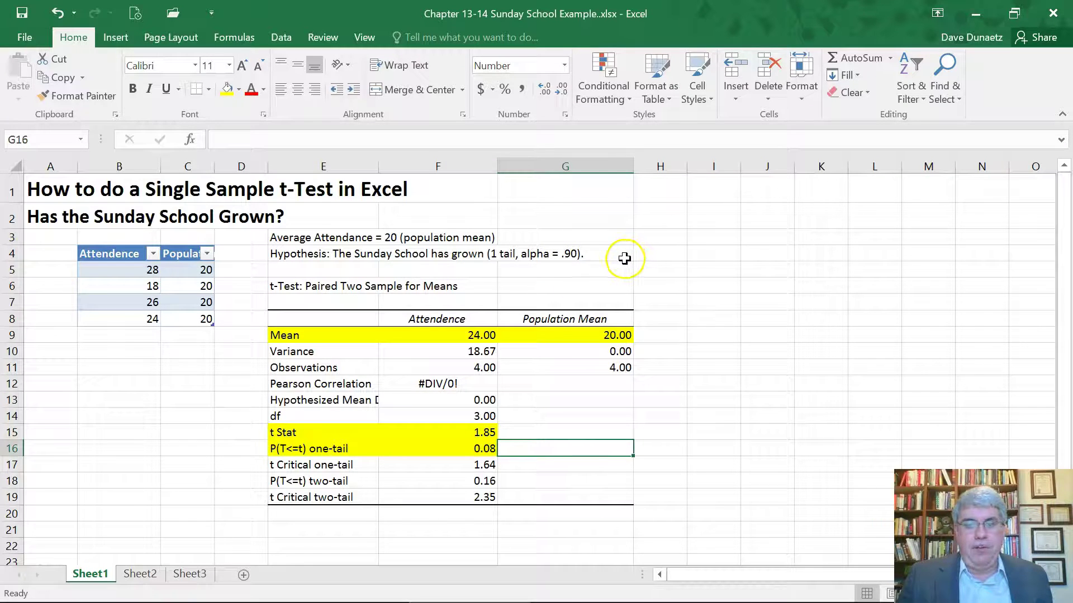
Enter 'Reject null hypothesis, retain alternate hypothesis' in G16
left_click(530, 450)
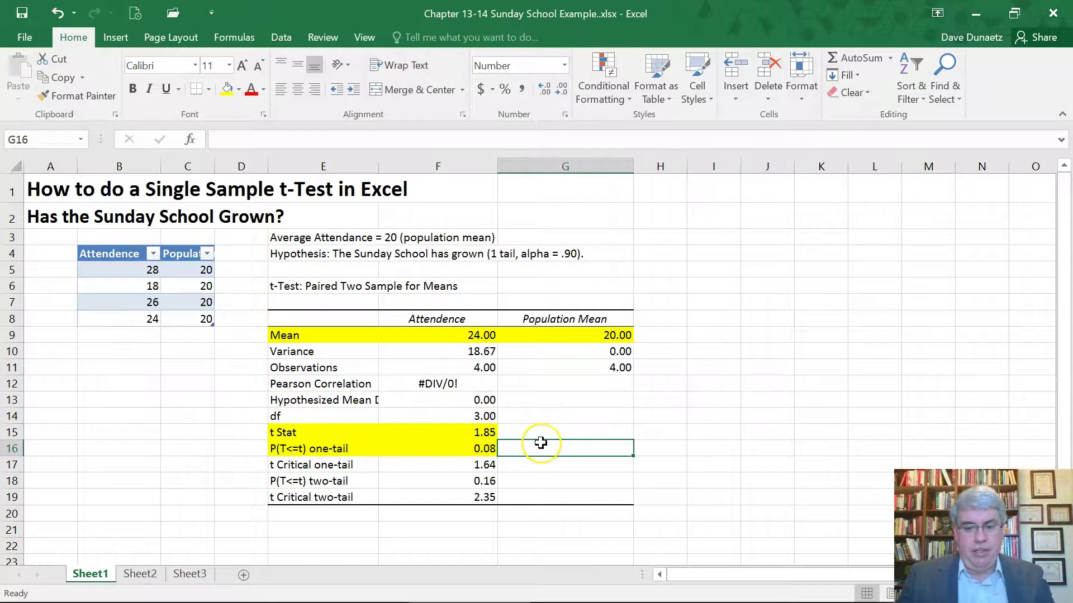
type("Reje")
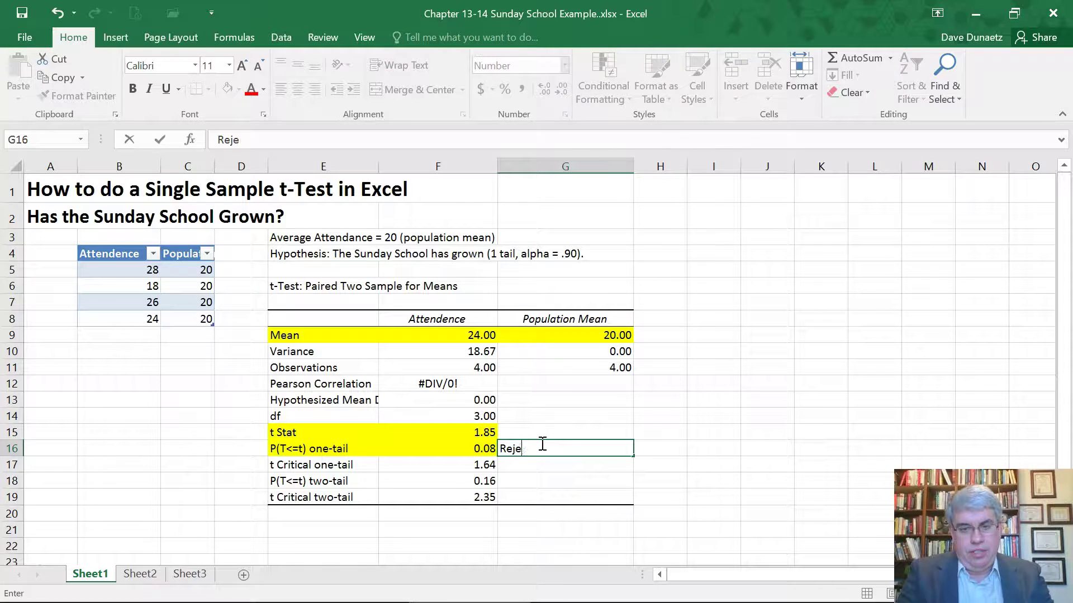
type("ct null")
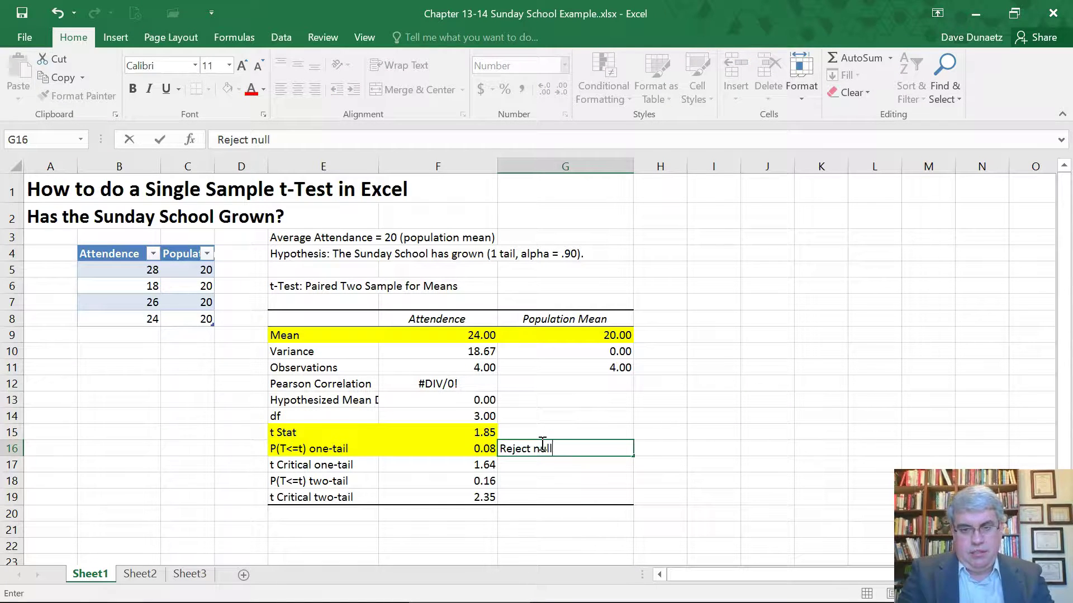
type(" hypothes")
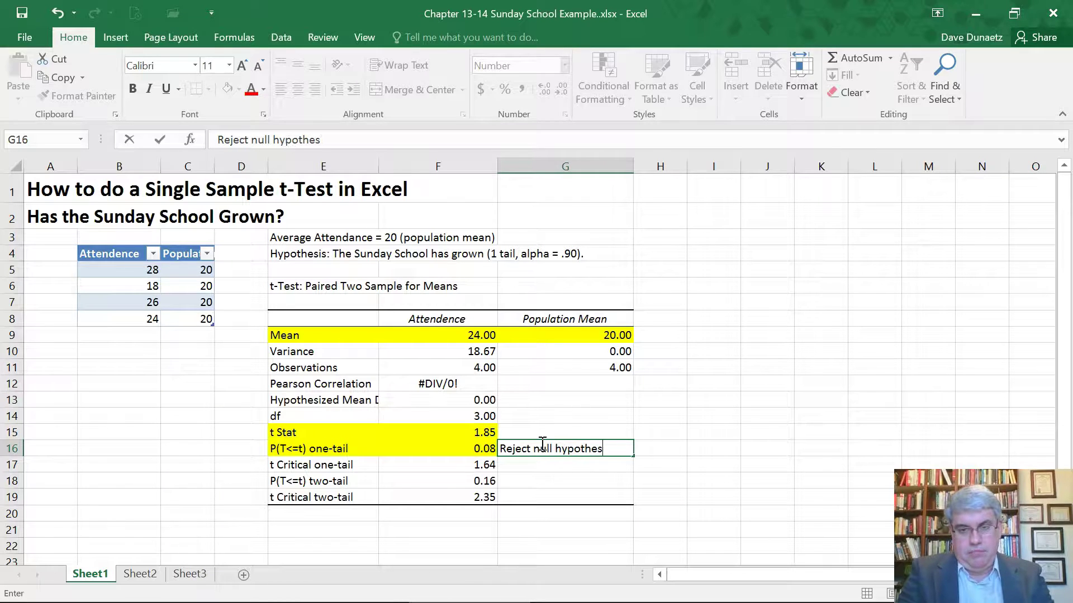
type("is, ret")
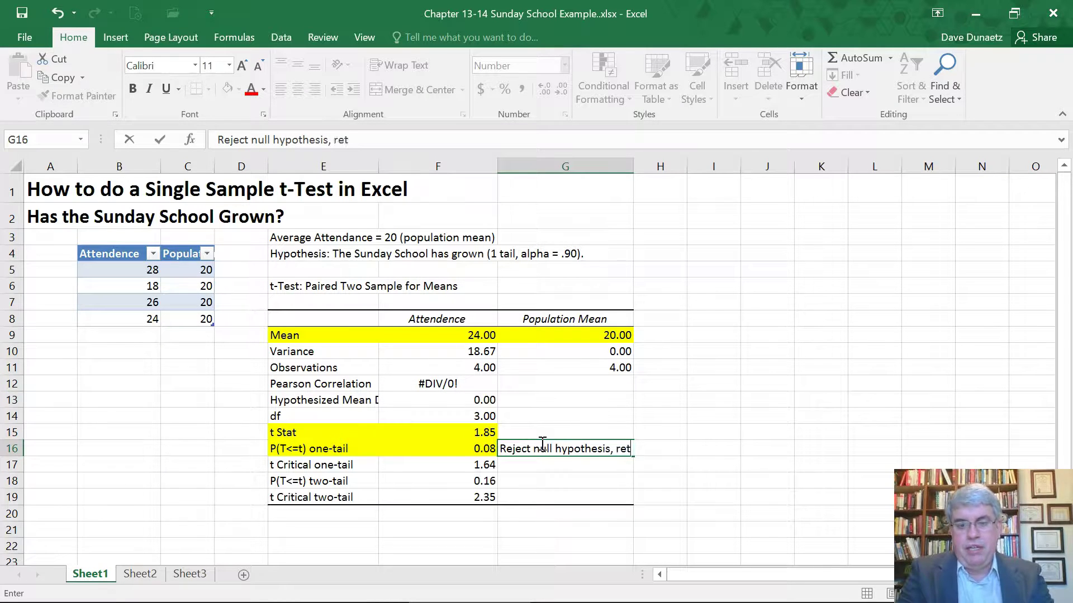
type("ain alter")
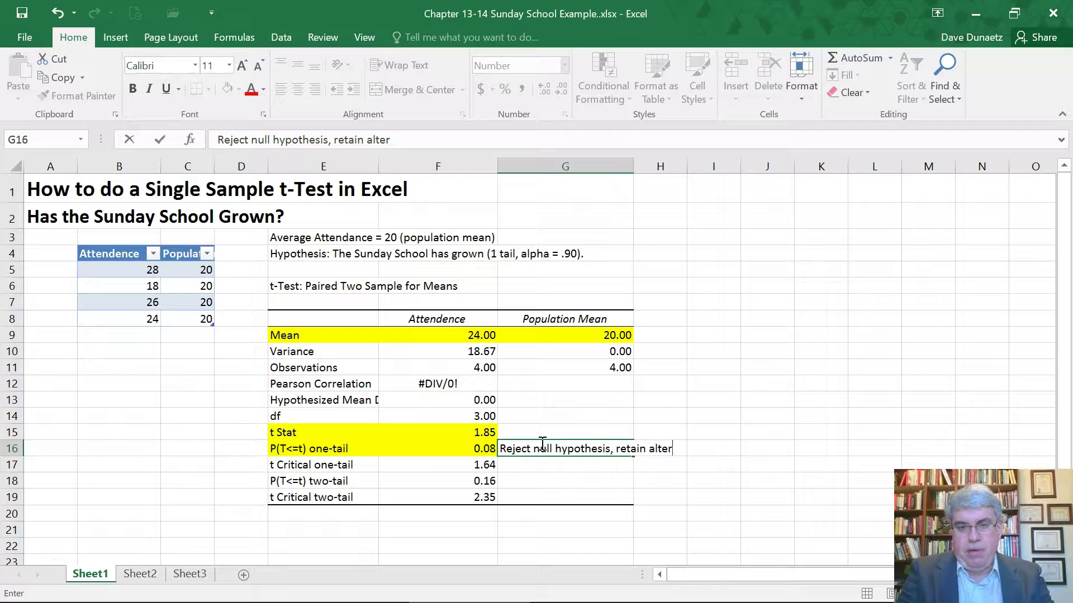
type("nate hypot")
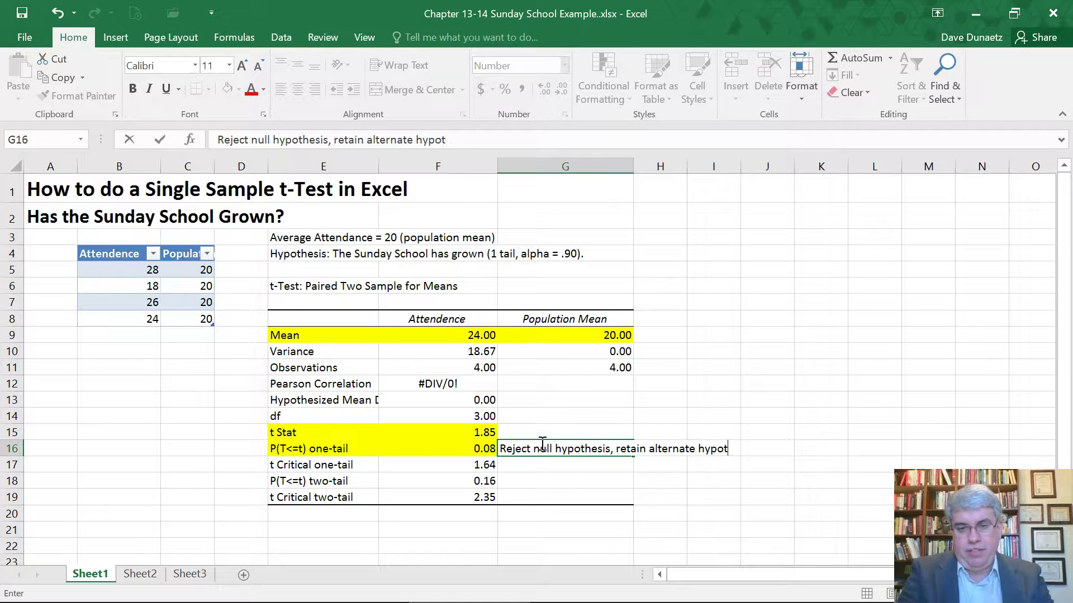
type("hesis.")
key("Return")
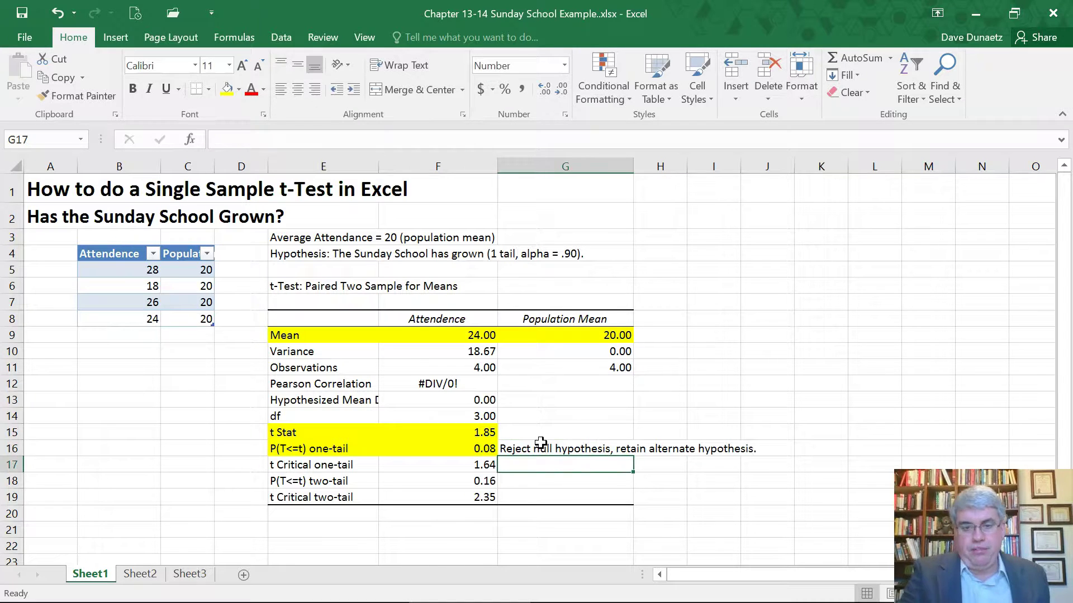